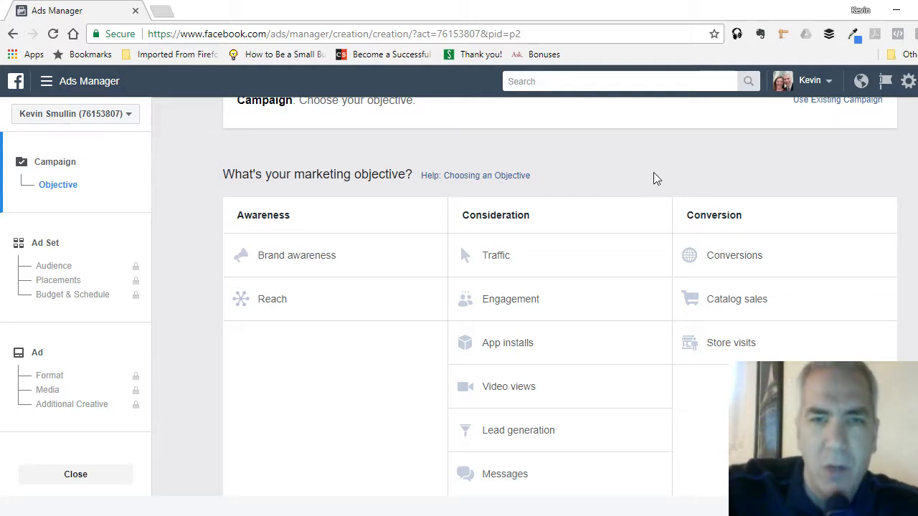
# - Choose Engagement as the campaign's marketing objective and continue to the ad set setup
pyautogui.scroll(1, 644, 218)
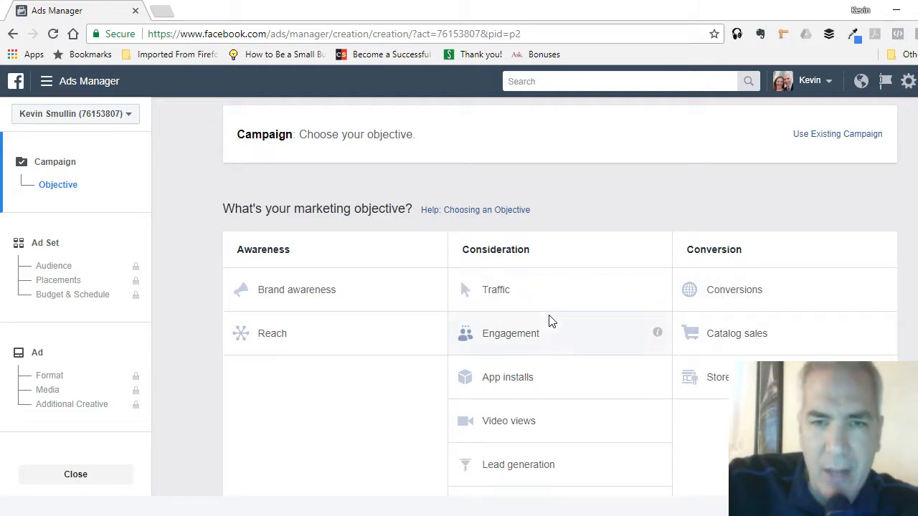
pyautogui.click(521, 335)
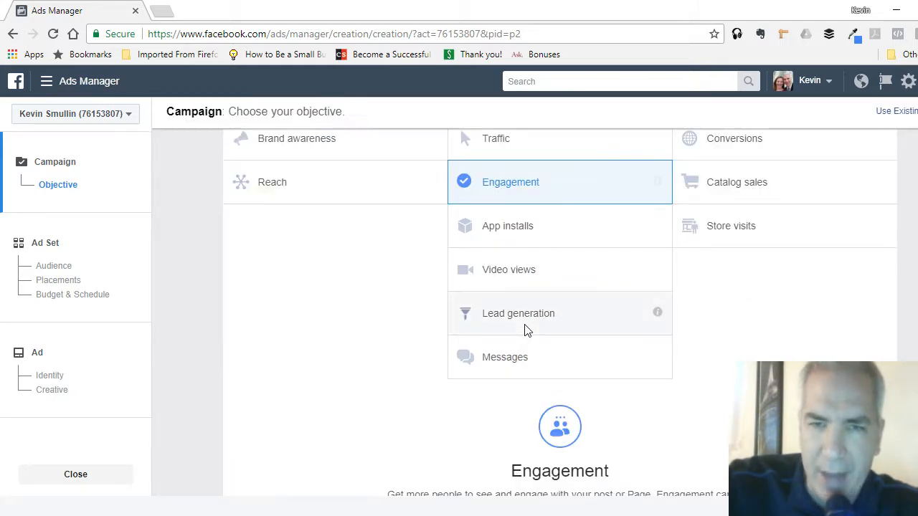
pyautogui.scroll(-3, 785, 322)
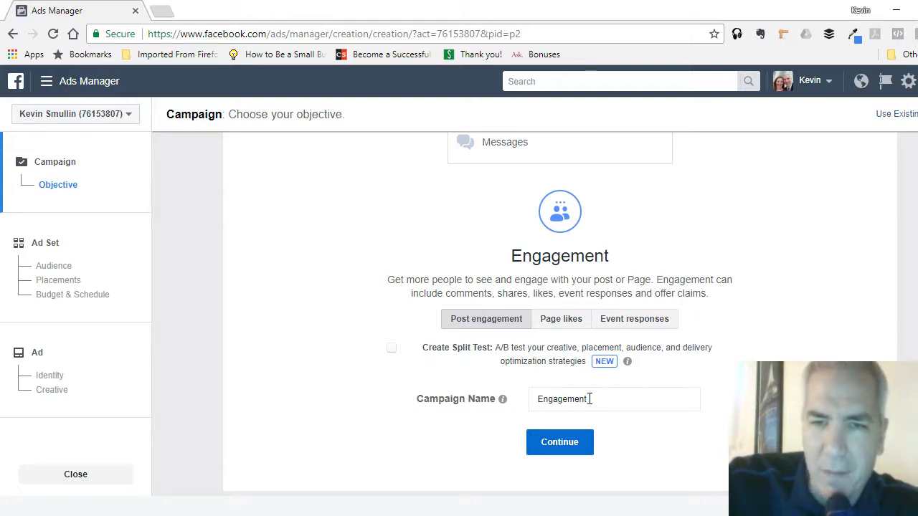
pyautogui.click(547, 443)
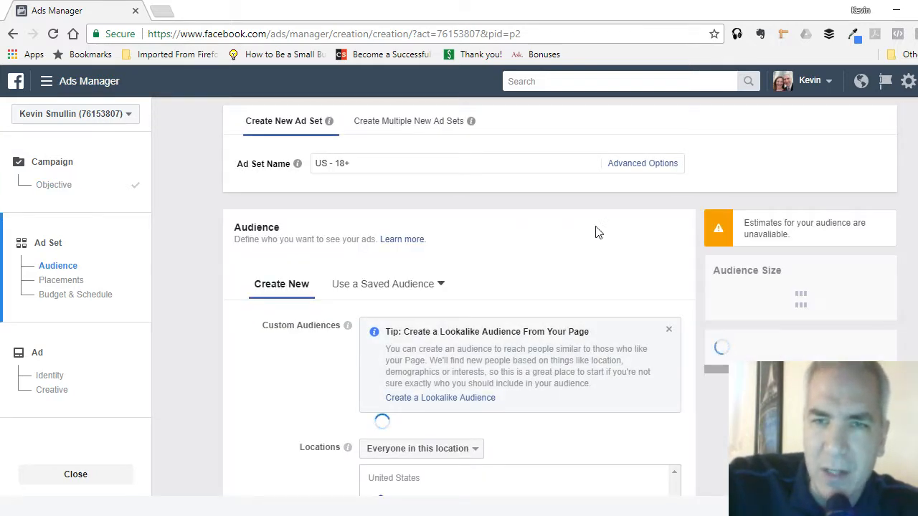
# - Look through the saved audiences, view the Coaching audience's details, and return to creating a new audience
pyautogui.scroll(-1, 682, 237)
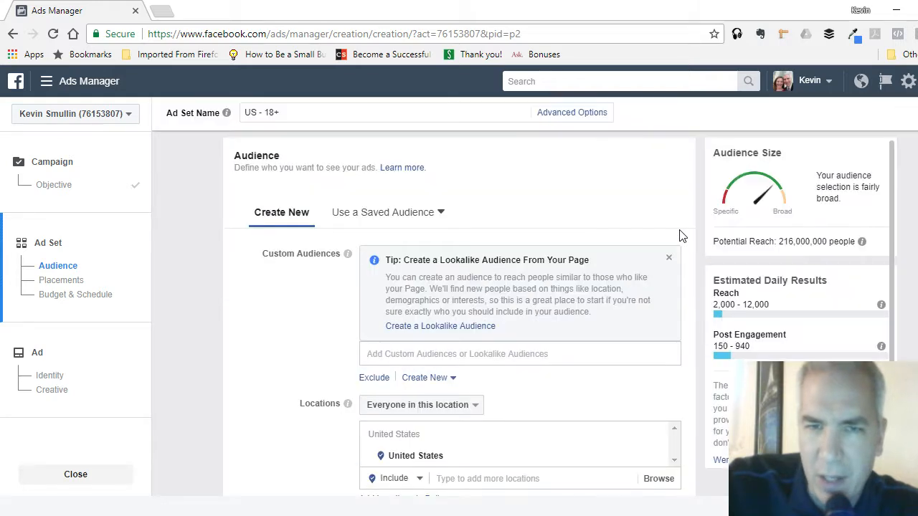
pyautogui.scroll(1, 682, 241)
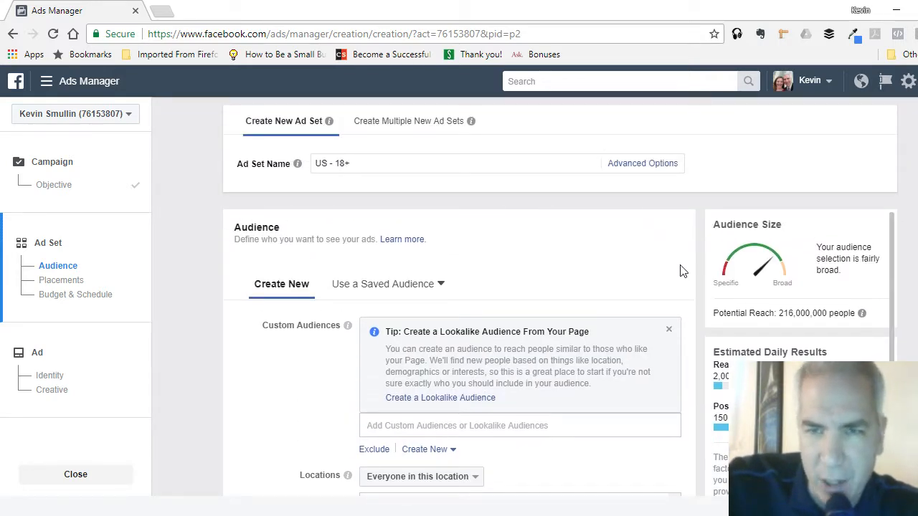
pyautogui.scroll(-1, 681, 270)
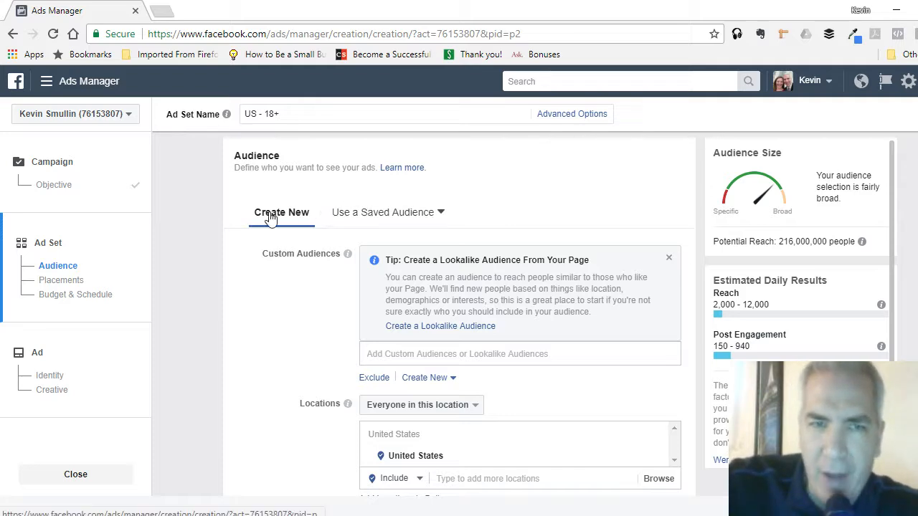
pyautogui.click(392, 227)
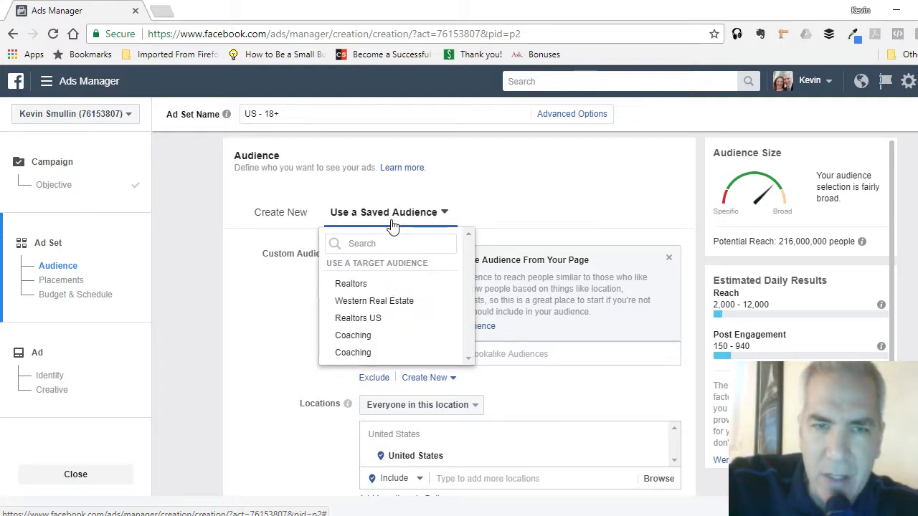
pyautogui.click(263, 213)
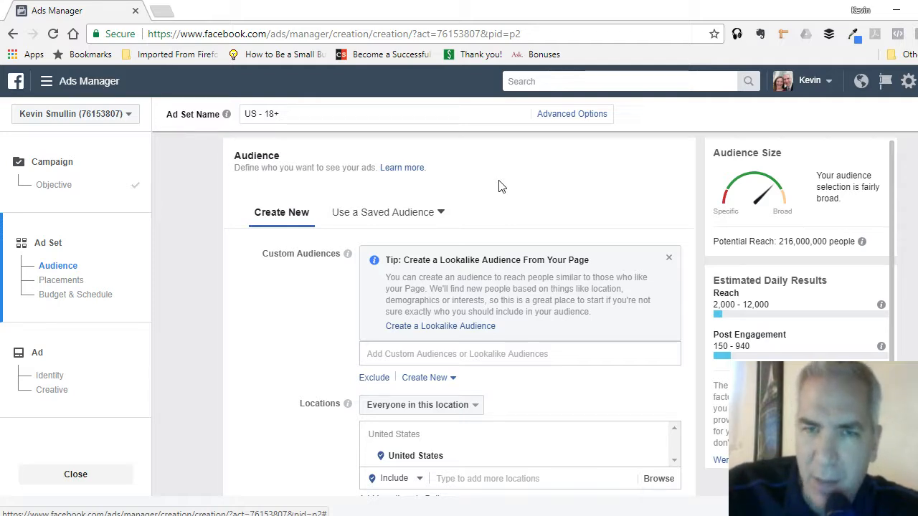
pyautogui.click(403, 214)
pyautogui.moveTo(368, 289)
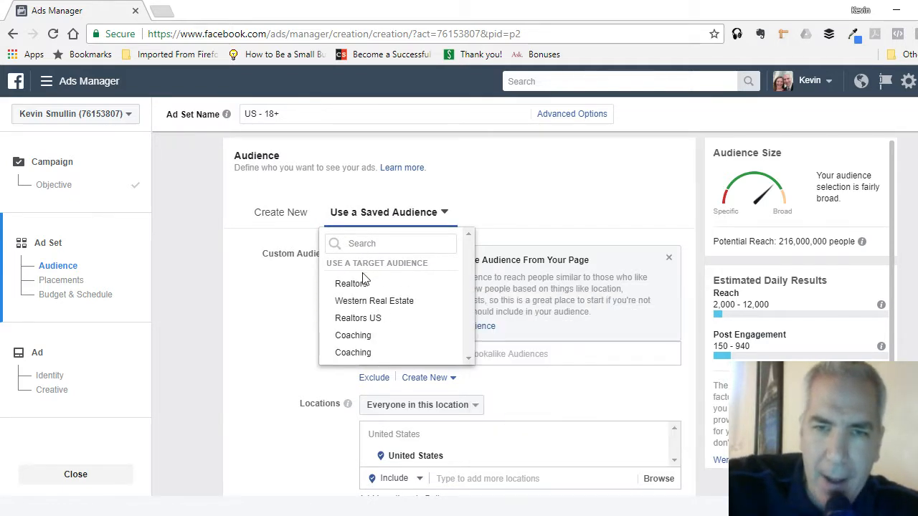
pyautogui.moveTo(358, 341)
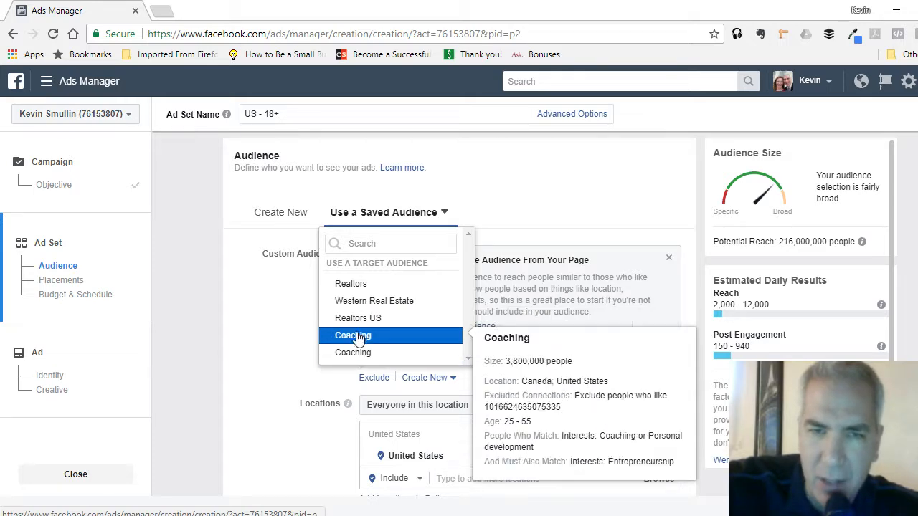
pyautogui.click(473, 210)
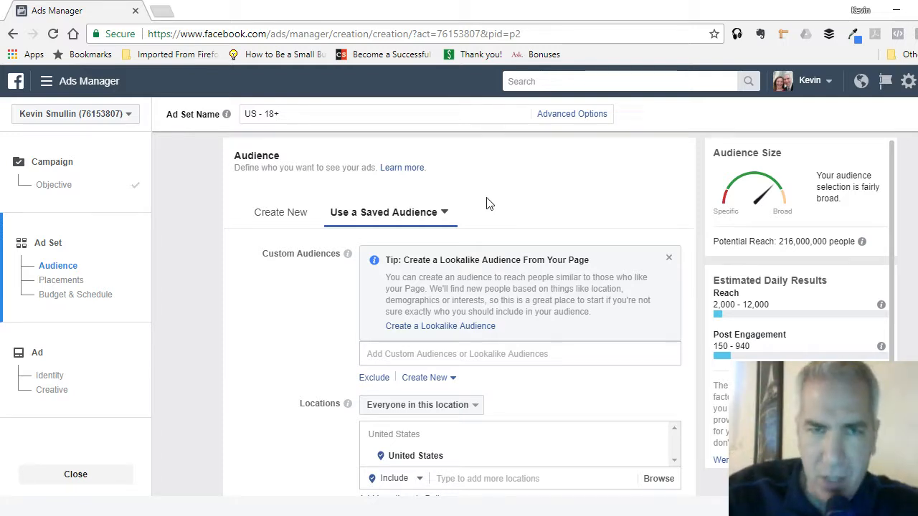
pyautogui.click(280, 226)
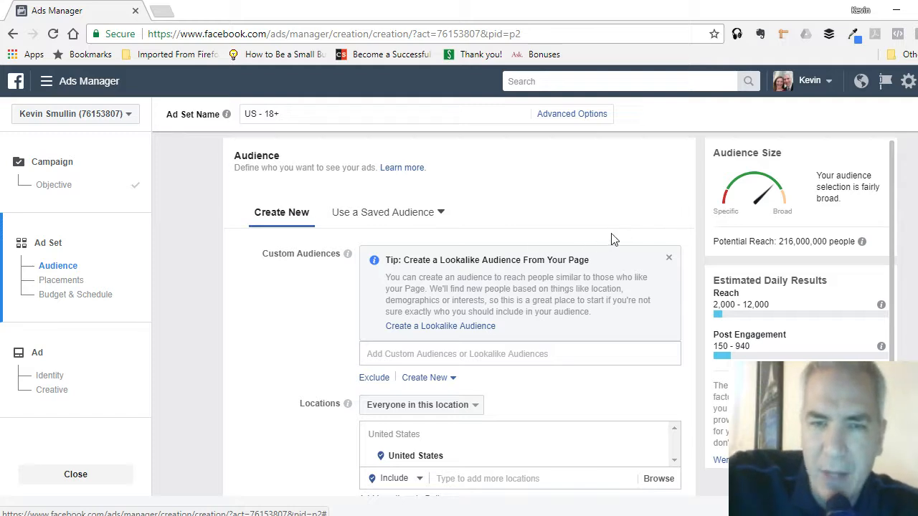
# - Set the new audience's age range to 25 through 35
pyautogui.scroll(-2, 688, 208)
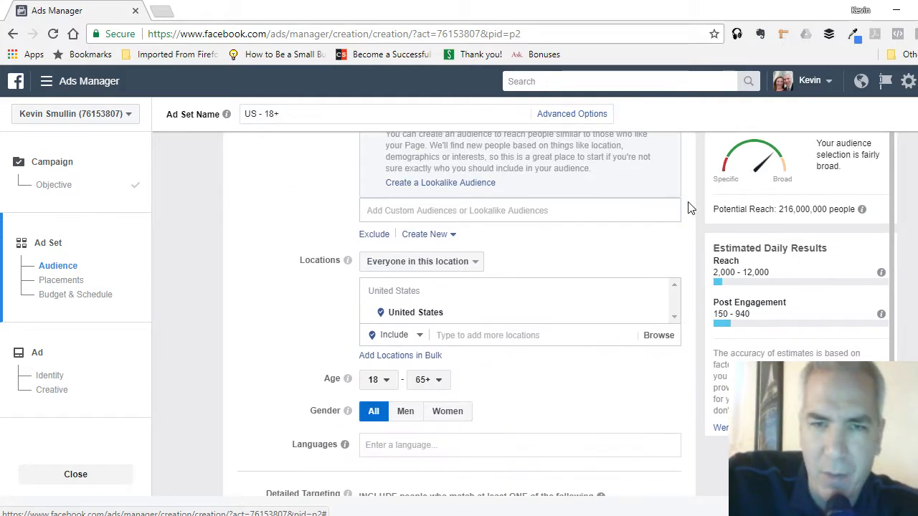
pyautogui.scroll(-1, 688, 207)
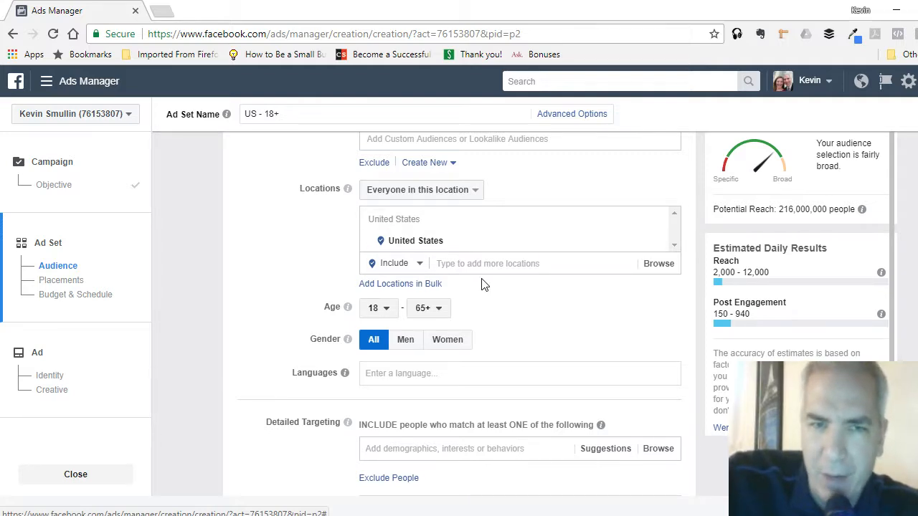
pyautogui.click(393, 318)
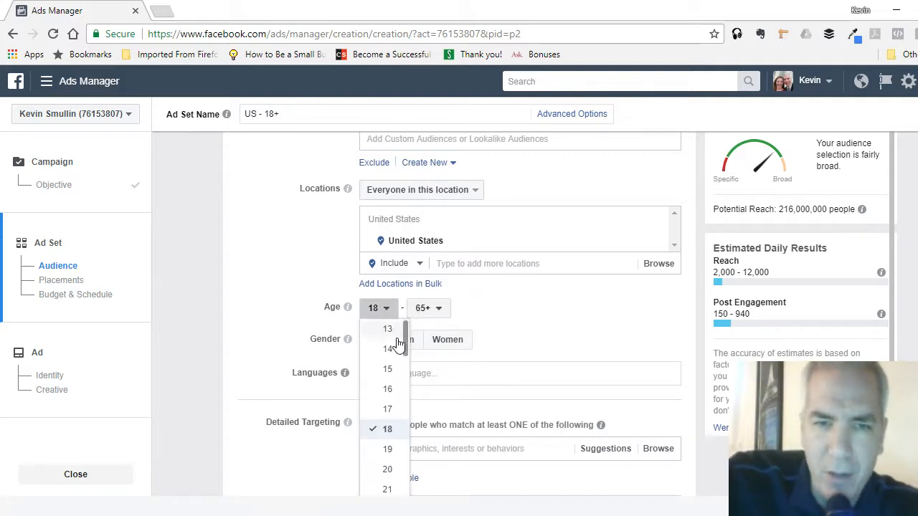
pyautogui.scroll(-1, 387, 351)
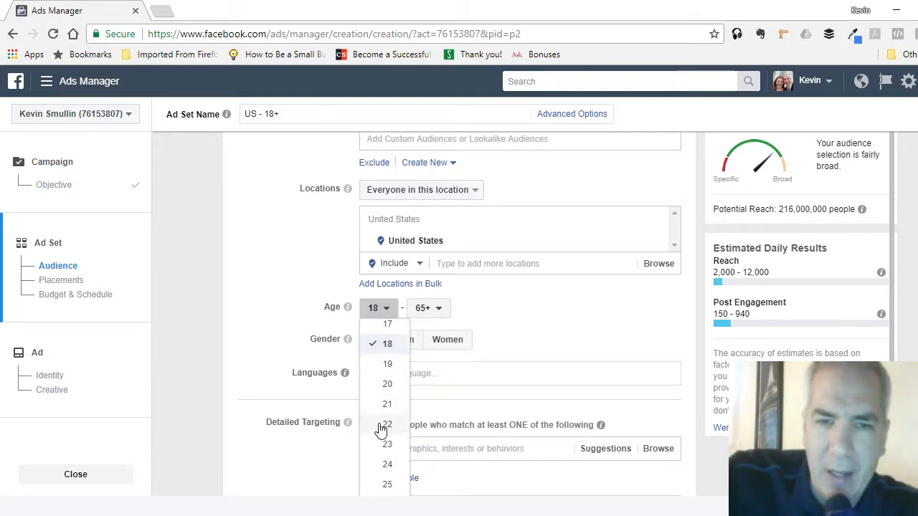
pyautogui.scroll(-1, 383, 426)
pyautogui.click(386, 427)
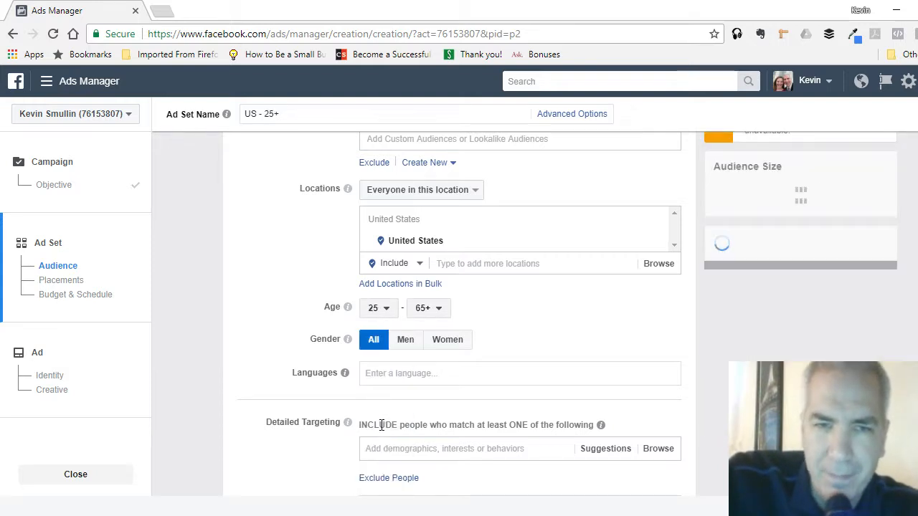
pyautogui.click(435, 317)
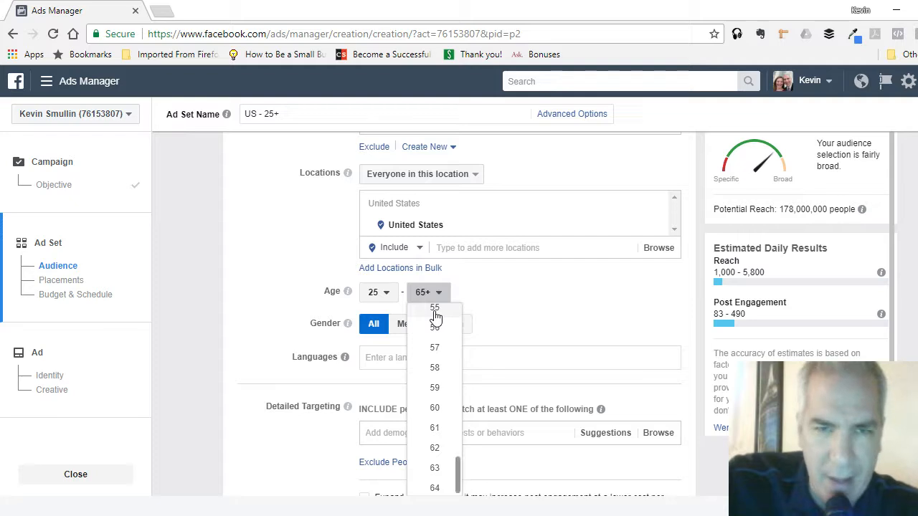
pyautogui.scroll(5, 437, 352)
pyautogui.scroll(3, 437, 352)
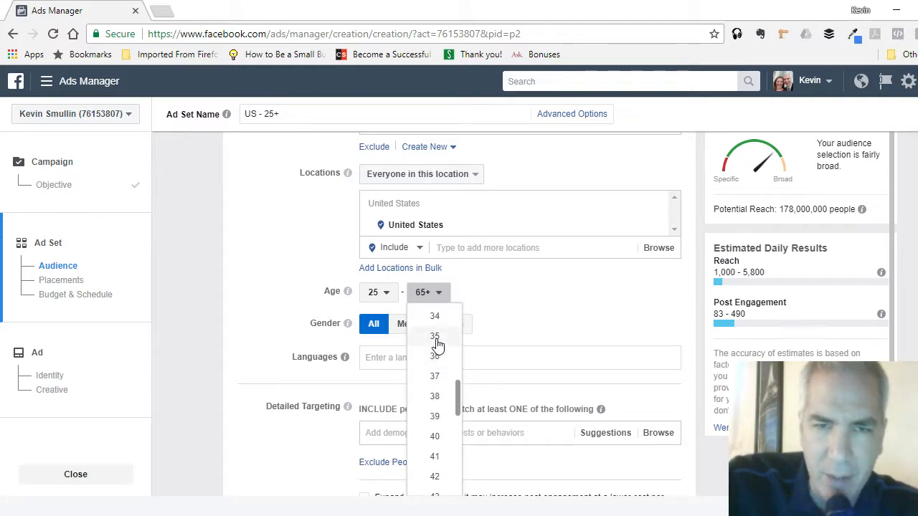
pyautogui.click(439, 343)
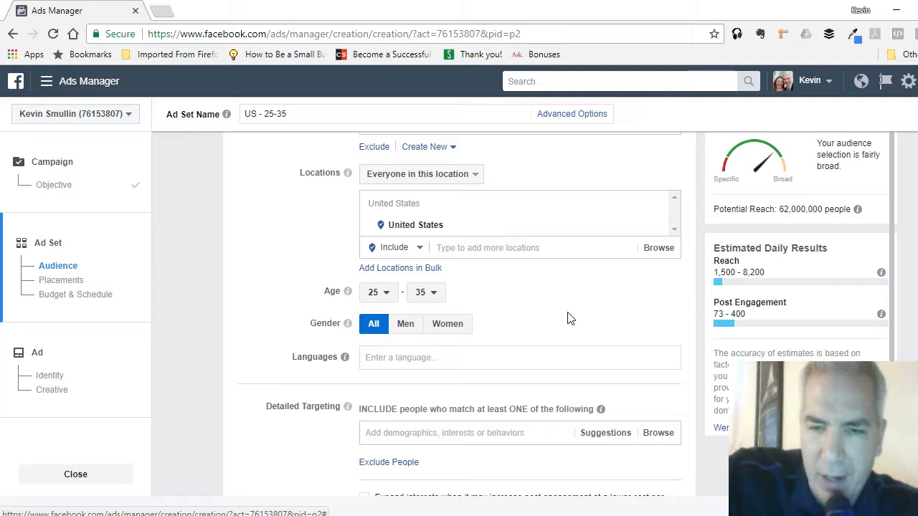
# - Set the audience's location to Los Angeles, California, United States
pyautogui.click(498, 246)
pyautogui.write('losa')
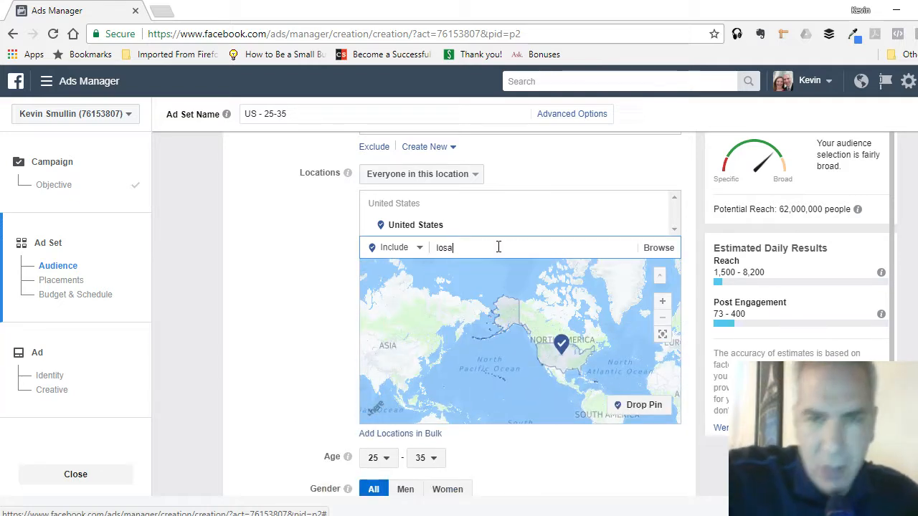
pyautogui.write(' ang')
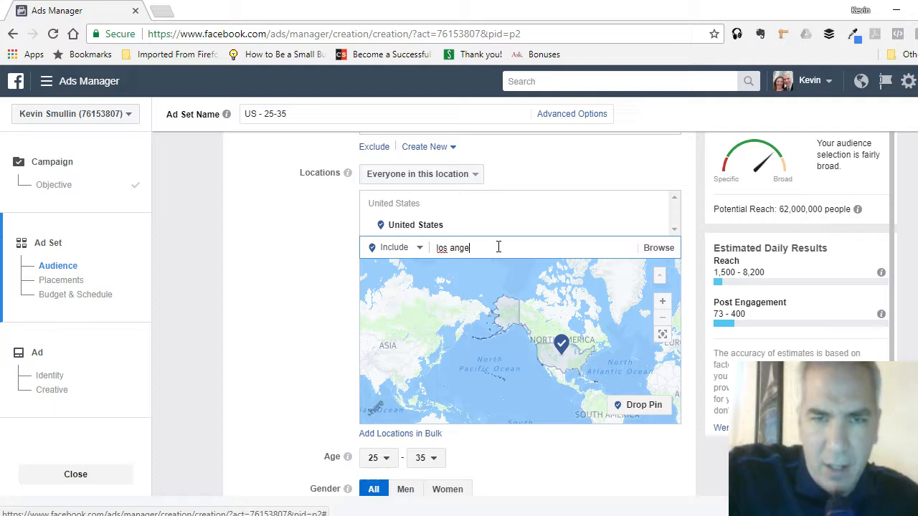
pyautogui.write('e')
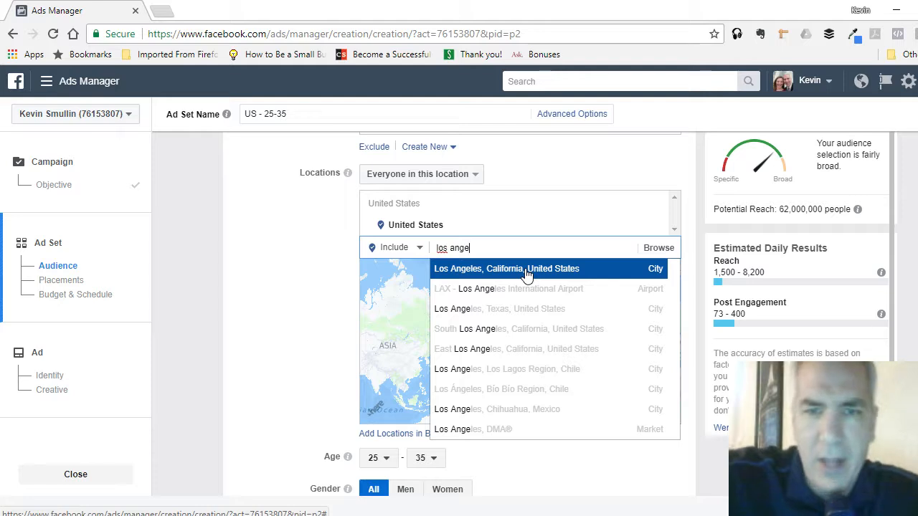
pyautogui.click(527, 270)
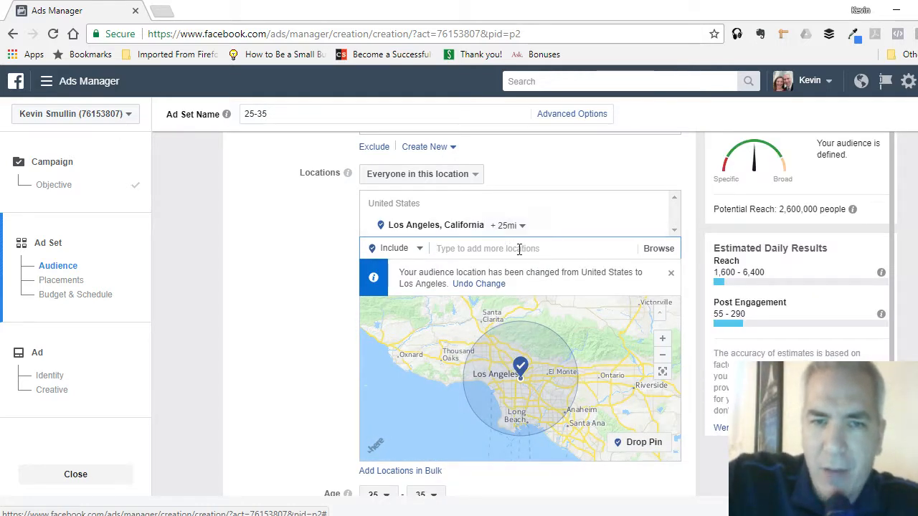
# - Set the radius around Los Angeles to 15 miles
pyautogui.scroll(-2, 502, 365)
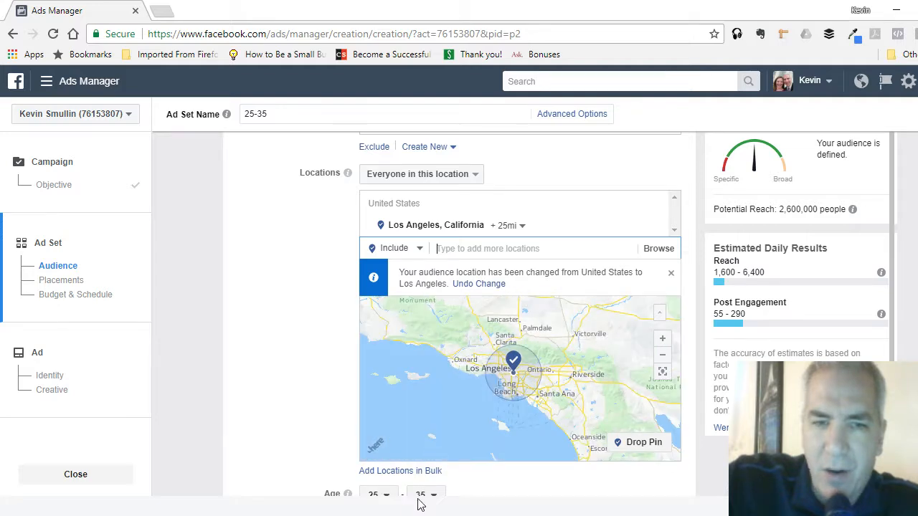
pyautogui.moveTo(881, 272)
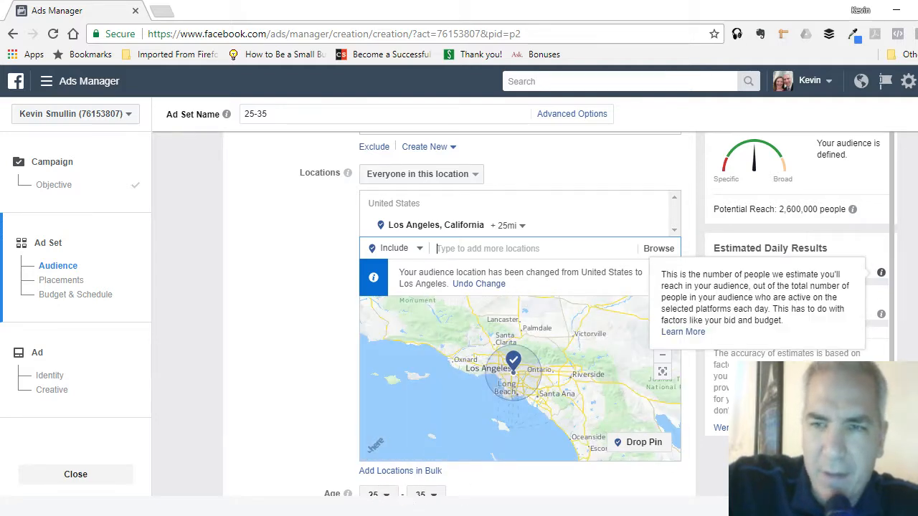
pyautogui.scroll(-1, 688, 323)
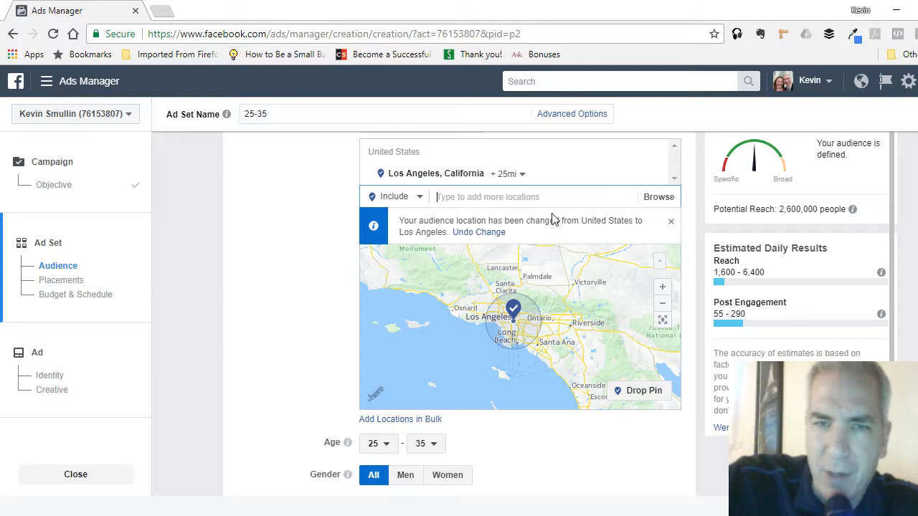
pyautogui.click(522, 175)
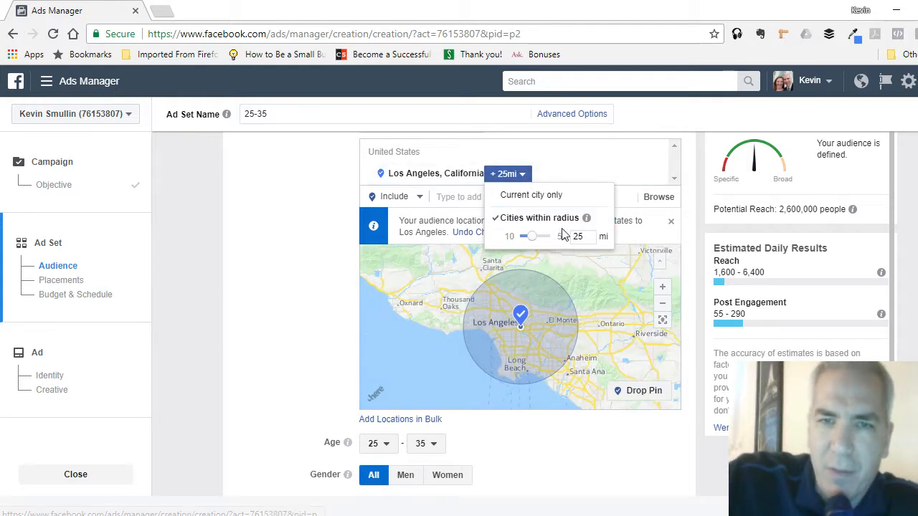
pyautogui.moveTo(591, 237); pyautogui.dragTo(557, 239)
pyautogui.write('1')
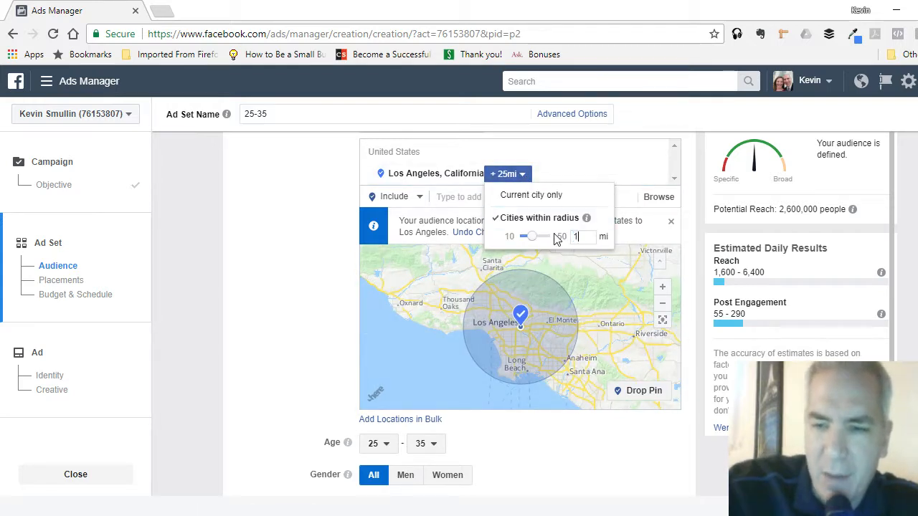
pyautogui.write('5')
pyautogui.press('Return')
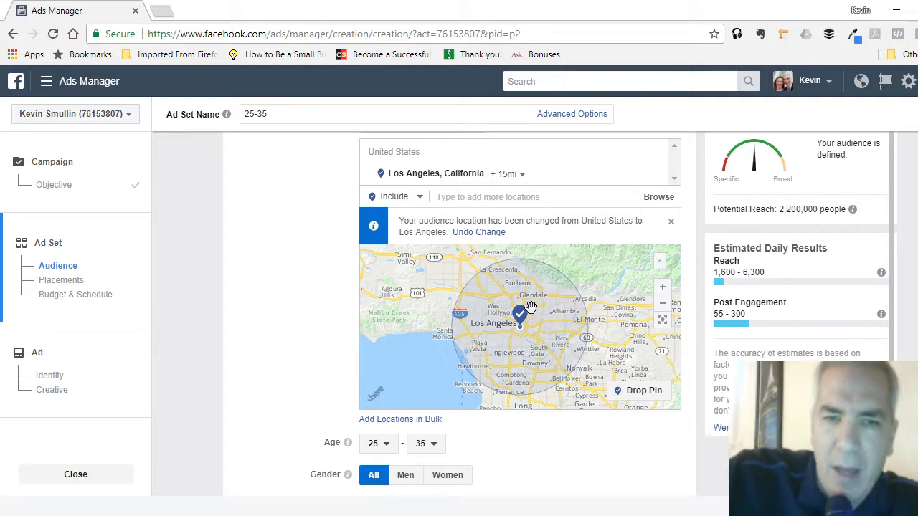
# - Add the Renters demographic under Home Ownership to the audience's detailed targeting
pyautogui.scroll(-1, 580, 405)
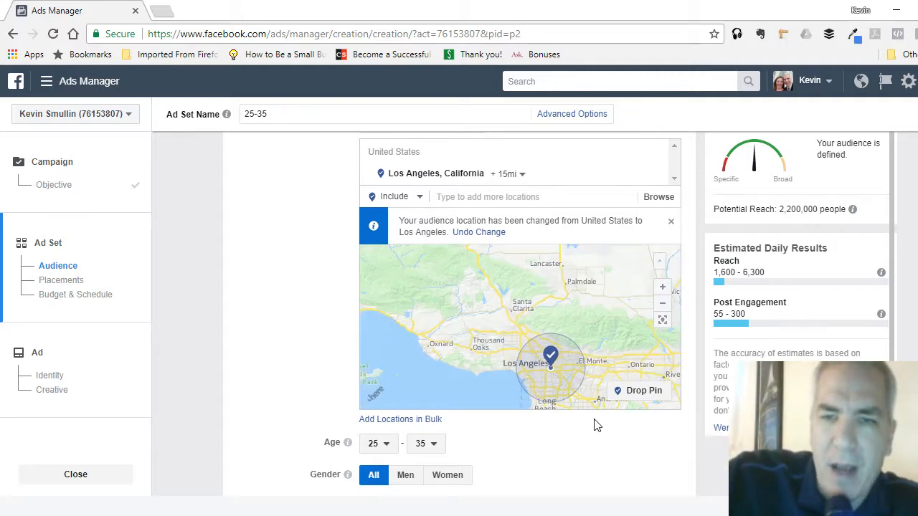
pyautogui.scroll(1, 596, 421)
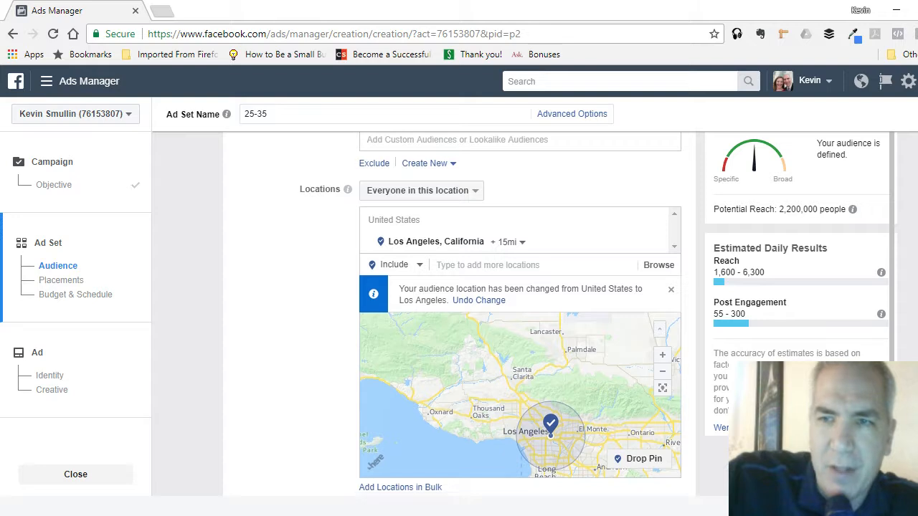
pyautogui.scroll(-5, 519, 313)
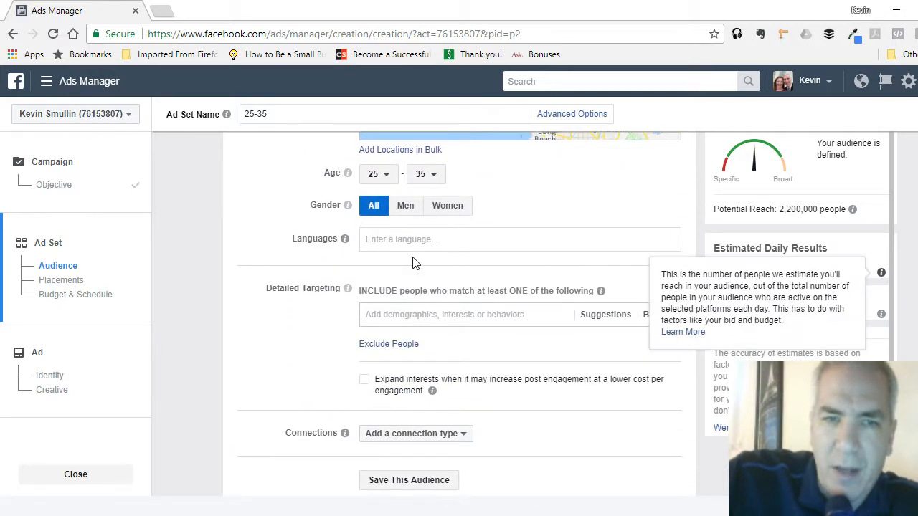
pyautogui.click(417, 314)
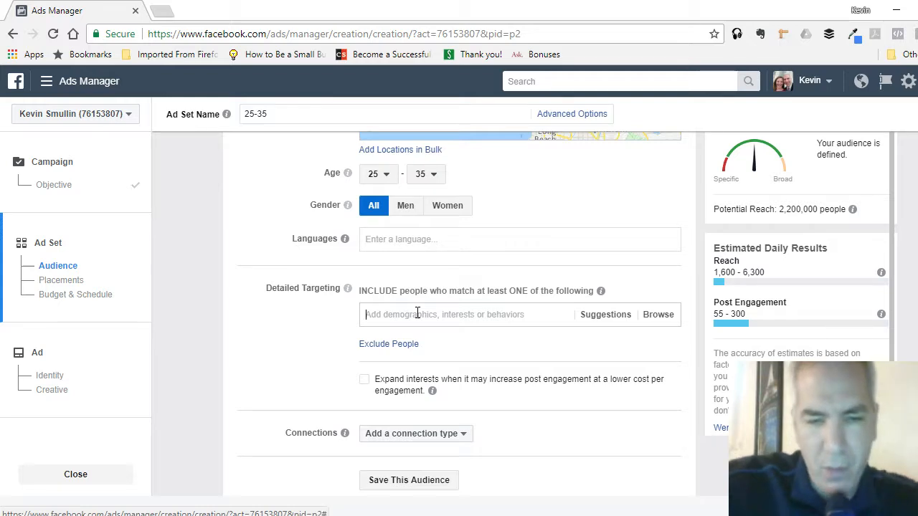
pyautogui.write('renter')
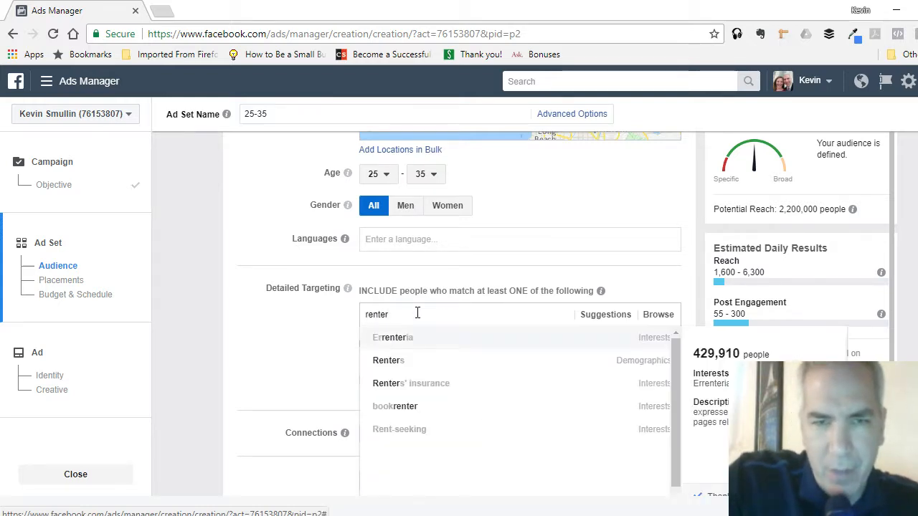
pyautogui.click(393, 366)
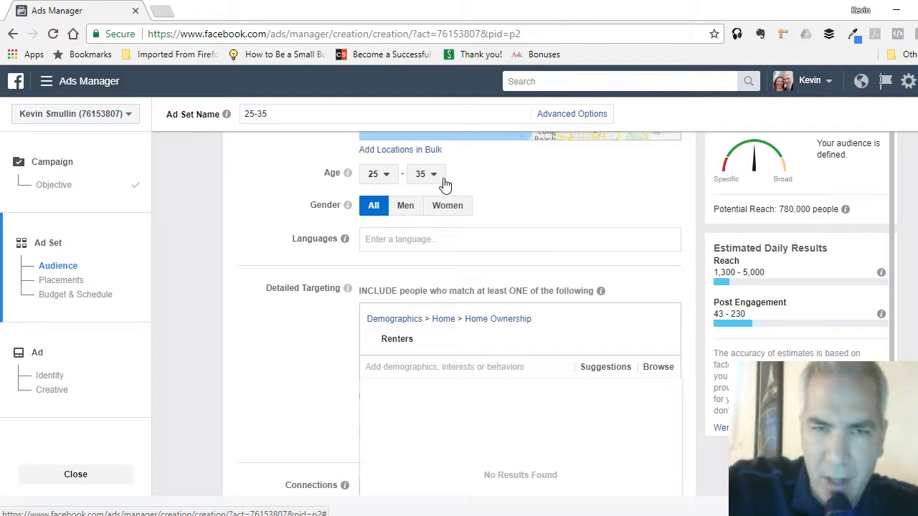
# - Review the Renters audience's potential reach, location radius on the map and demographic details
pyautogui.moveTo(397, 347)
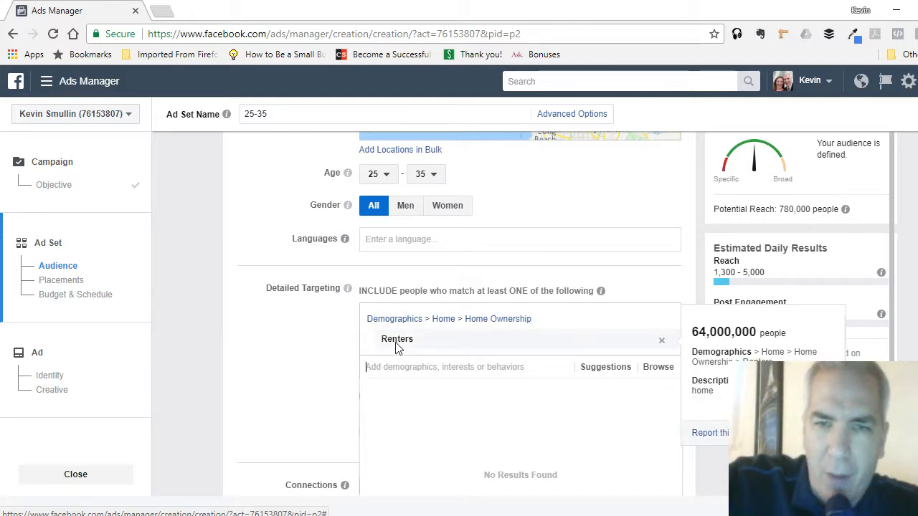
pyautogui.scroll(2, 559, 254)
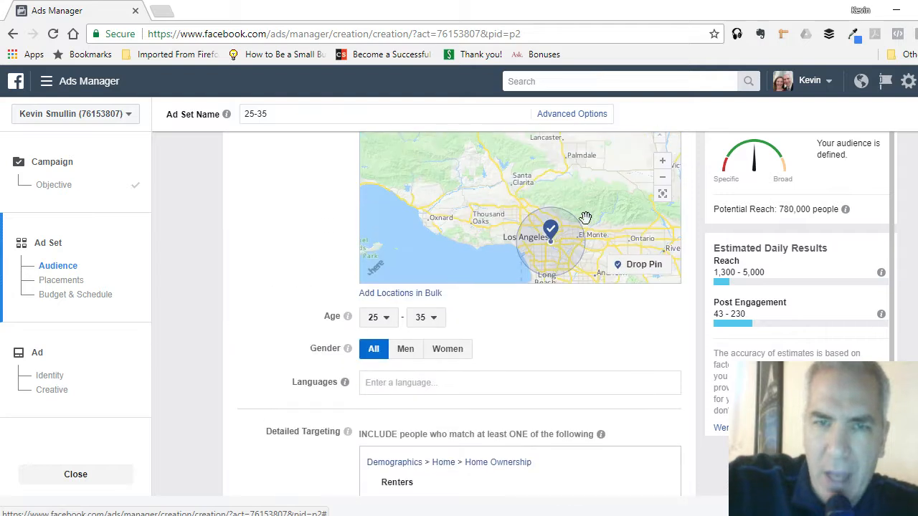
pyautogui.scroll(2, 665, 266)
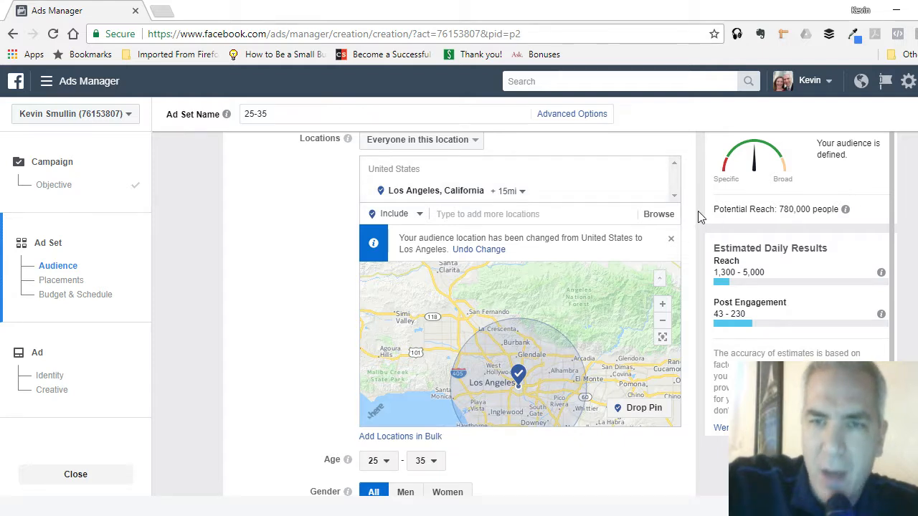
pyautogui.scroll(-1, 687, 214)
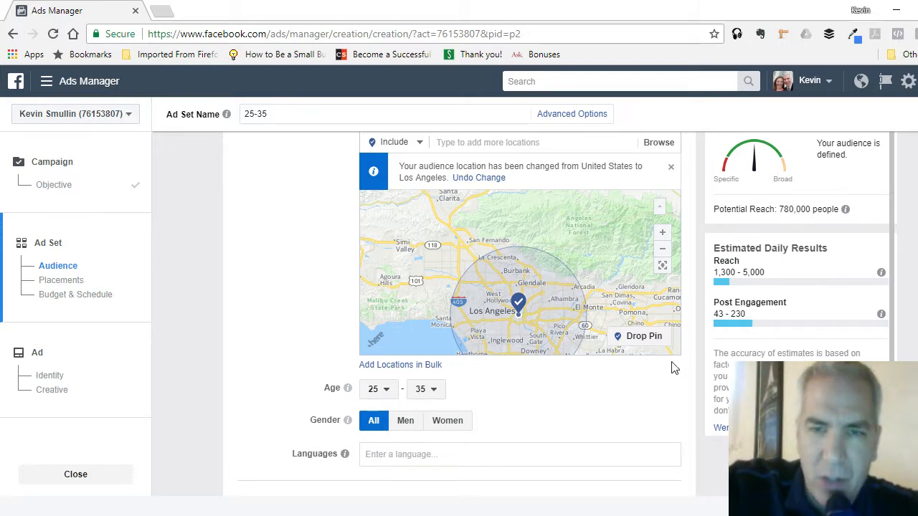
pyautogui.scroll(-3, 674, 368)
pyautogui.click(459, 366)
pyautogui.moveTo(432, 342)
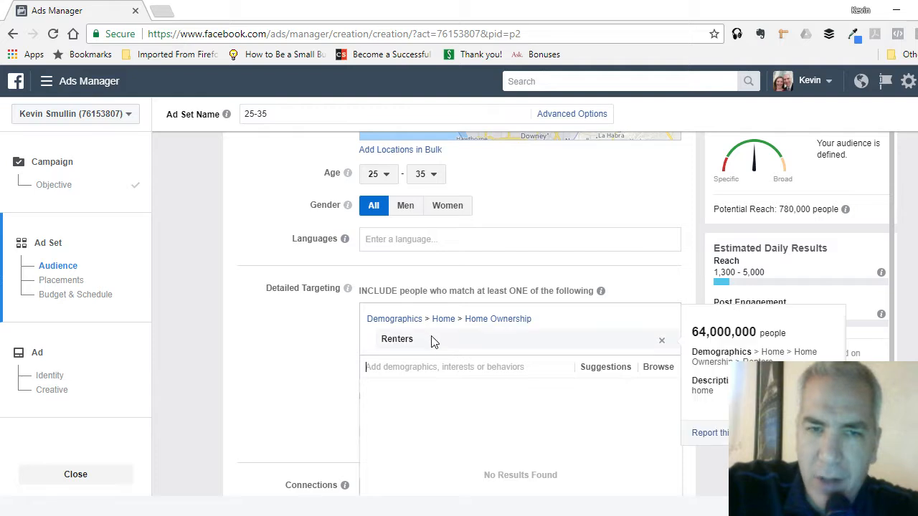
# - Set the audience's age range to 55 through 65+
pyautogui.scroll(1, 682, 277)
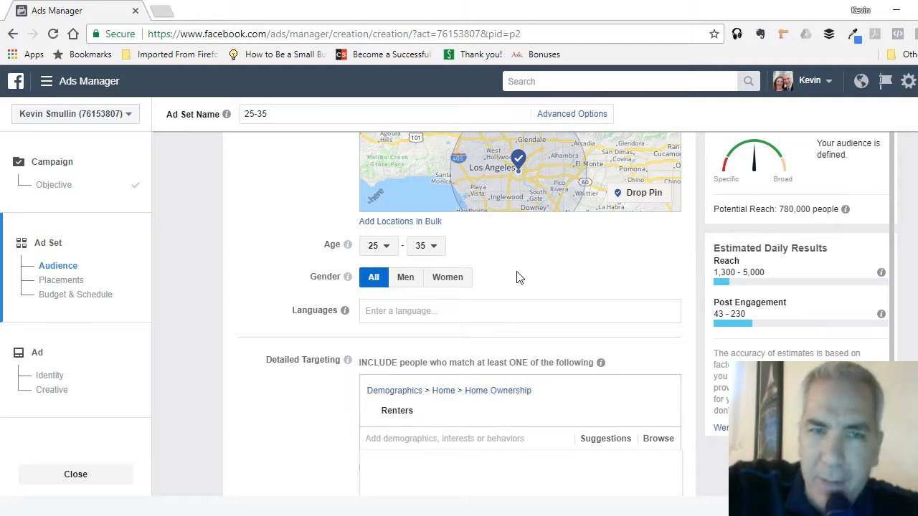
pyautogui.click(385, 256)
pyautogui.scroll(-1, 389, 380)
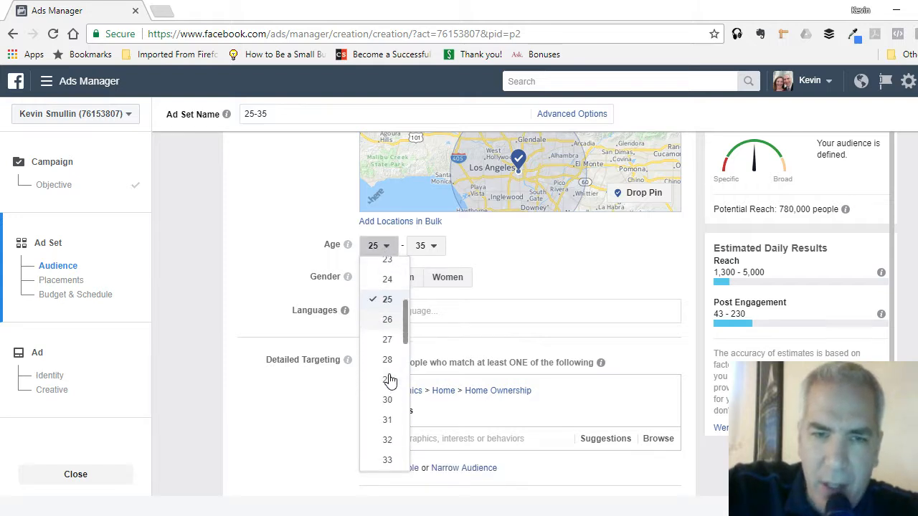
pyautogui.scroll(-5, 389, 380)
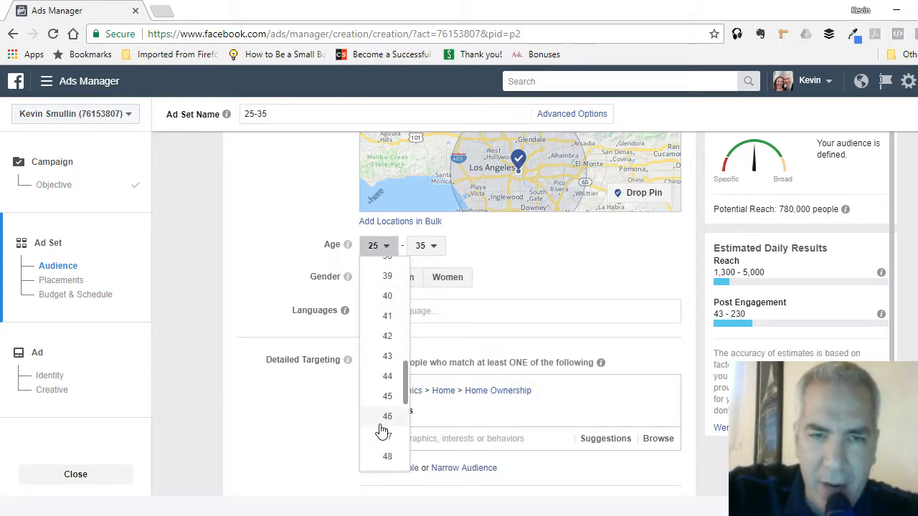
pyautogui.scroll(-1, 383, 423)
pyautogui.scroll(-1, 388, 421)
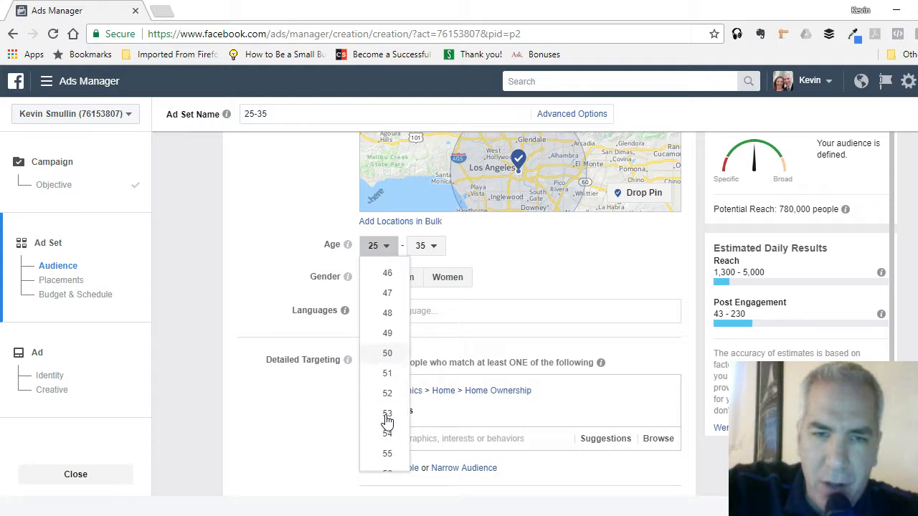
pyautogui.click(388, 453)
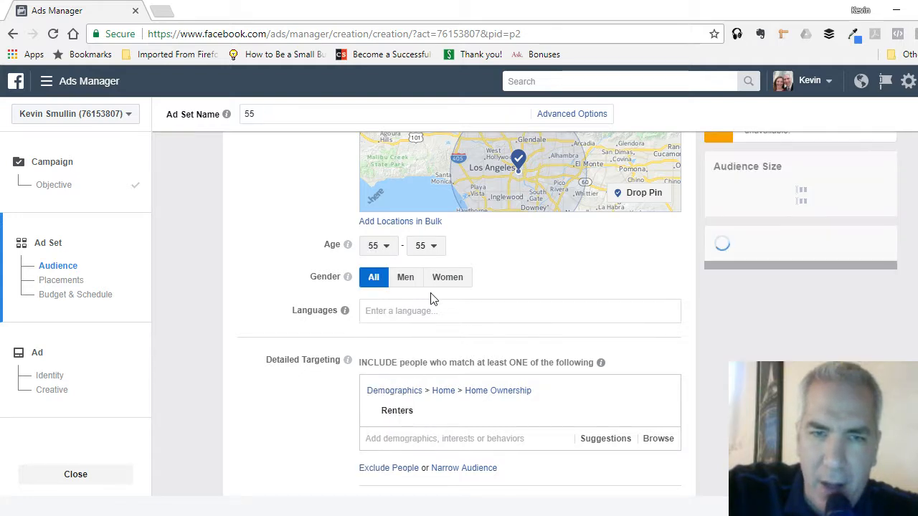
pyautogui.click(430, 246)
pyautogui.scroll(-2, 445, 344)
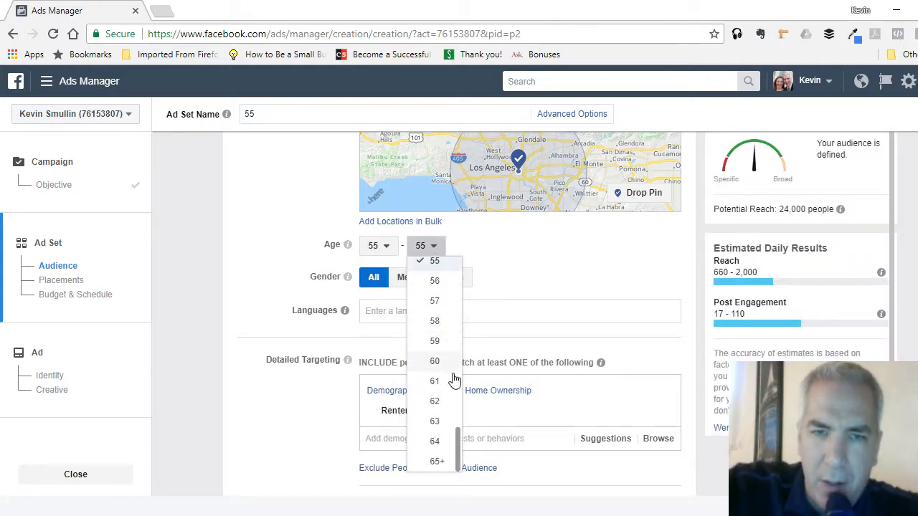
pyautogui.click(436, 461)
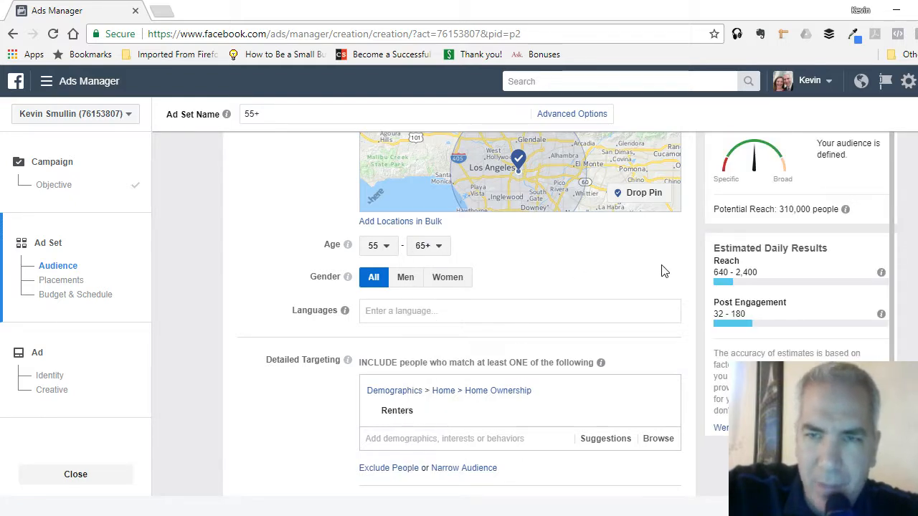
# - Check the audience's location and remove the Renters demographic from the detailed targeting
pyautogui.scroll(2, 664, 271)
pyautogui.scroll(1, 459, 186)
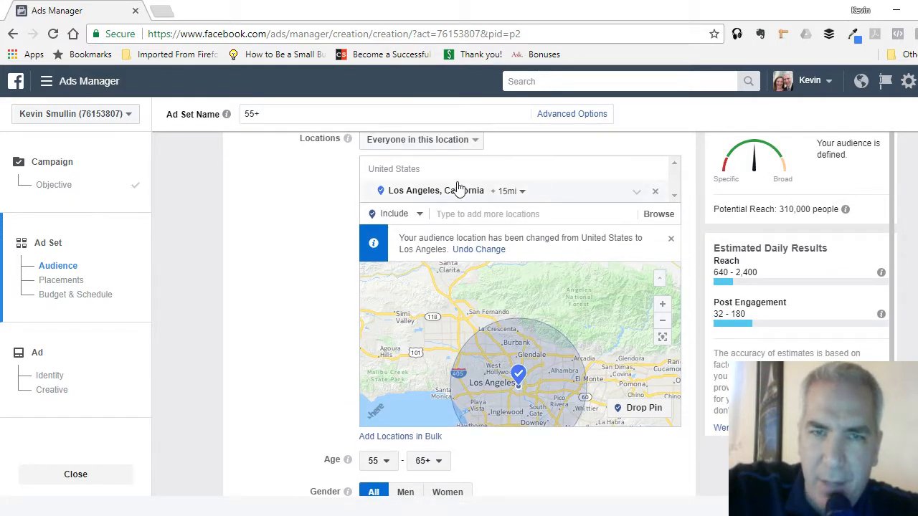
pyautogui.scroll(-5, 689, 229)
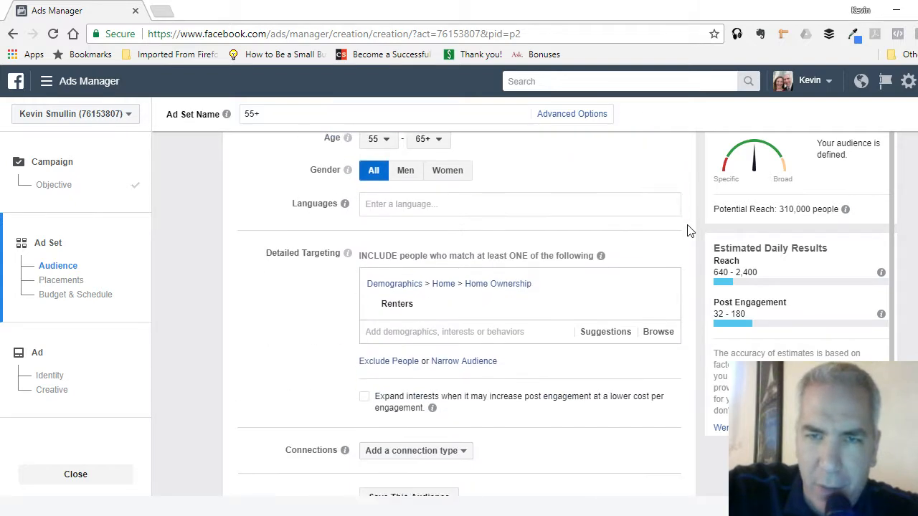
pyautogui.scroll(1, 688, 230)
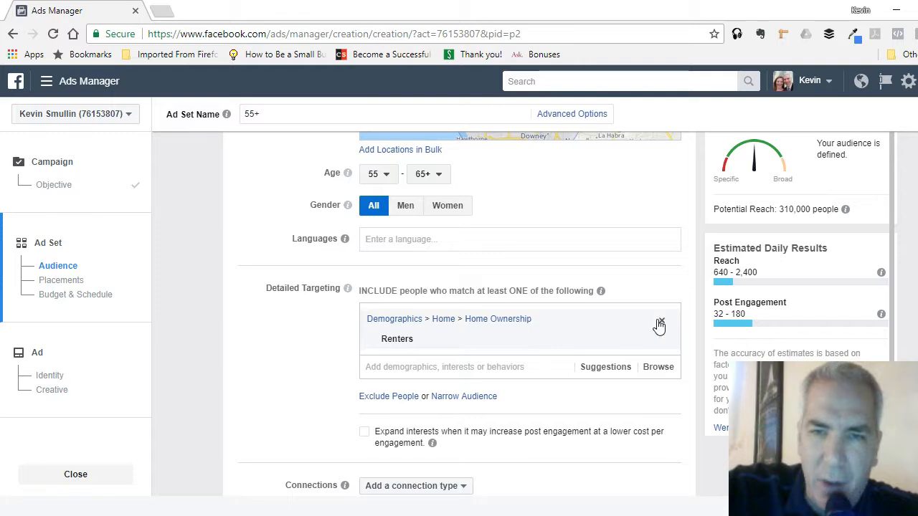
pyautogui.click(661, 324)
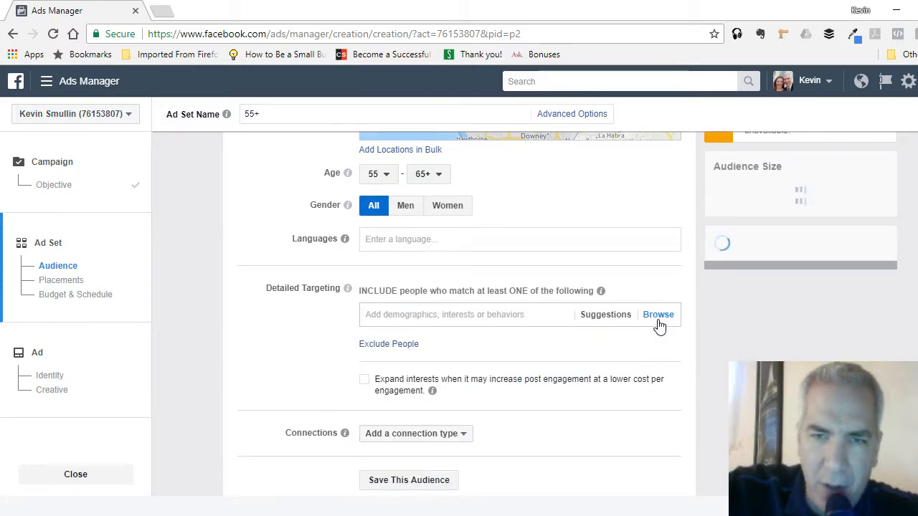
# - Try the Retired employer demographic in the detailed targeting to check the potential reach, and remove it again
pyautogui.click(489, 316)
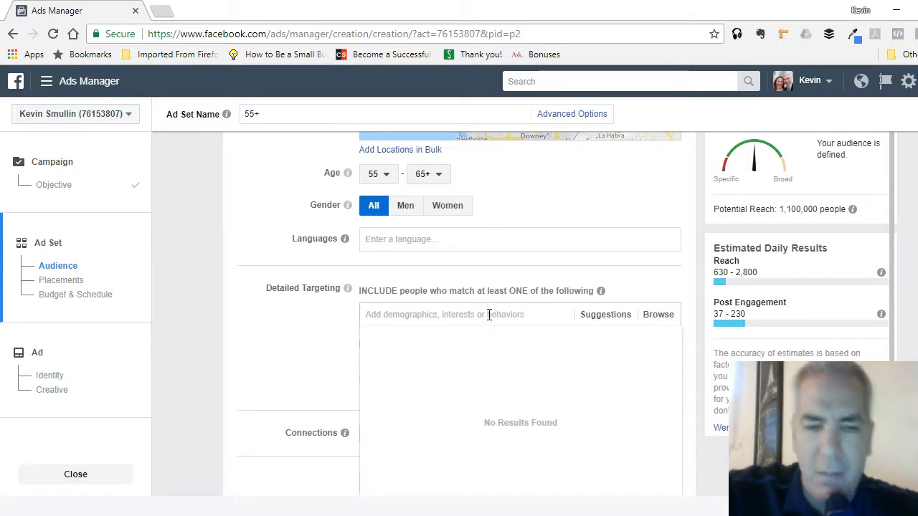
pyautogui.write('retired')
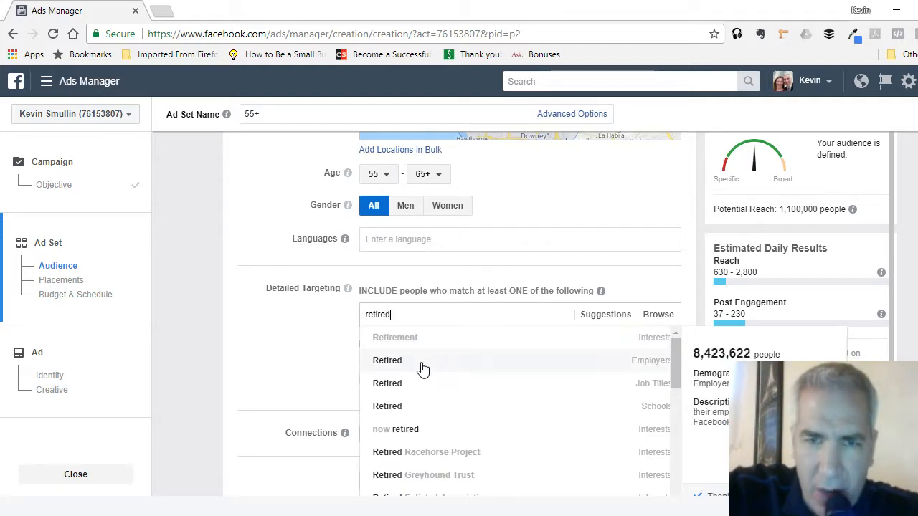
pyautogui.click(398, 366)
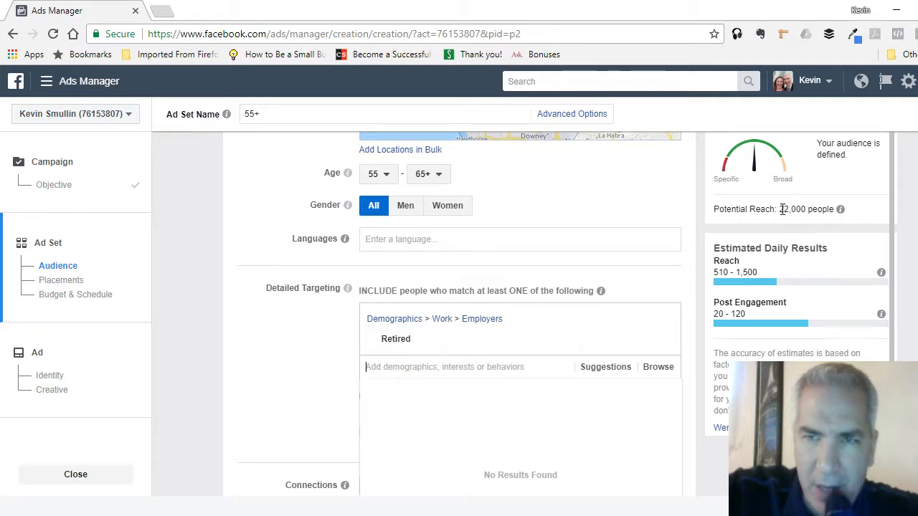
pyautogui.moveTo(780, 210); pyautogui.dragTo(836, 214)
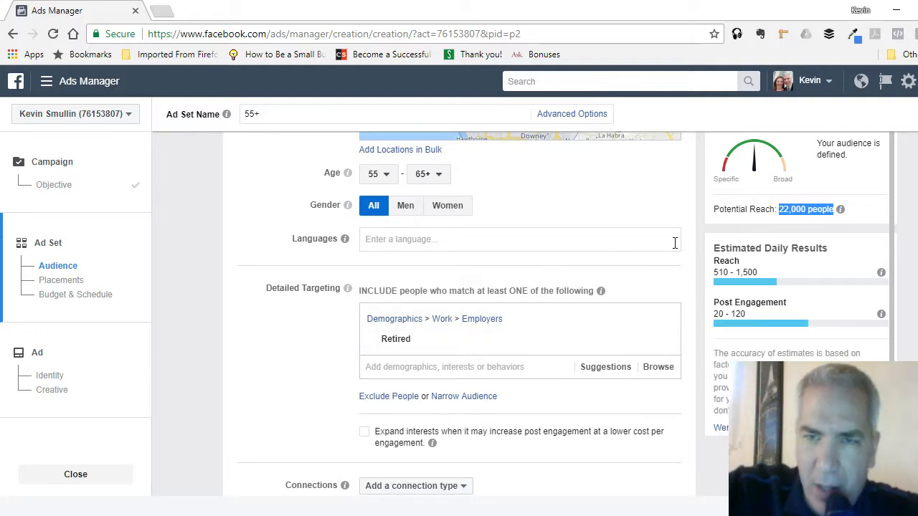
pyautogui.click(661, 199)
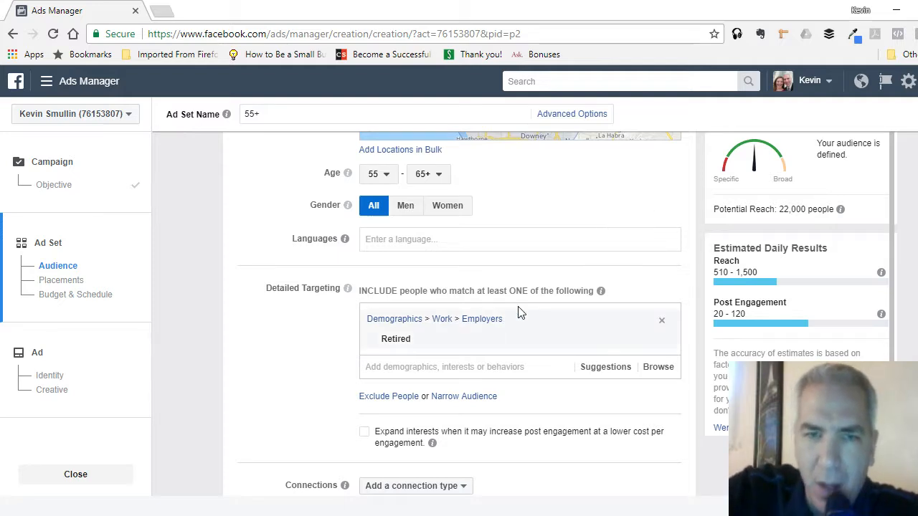
pyautogui.click(660, 322)
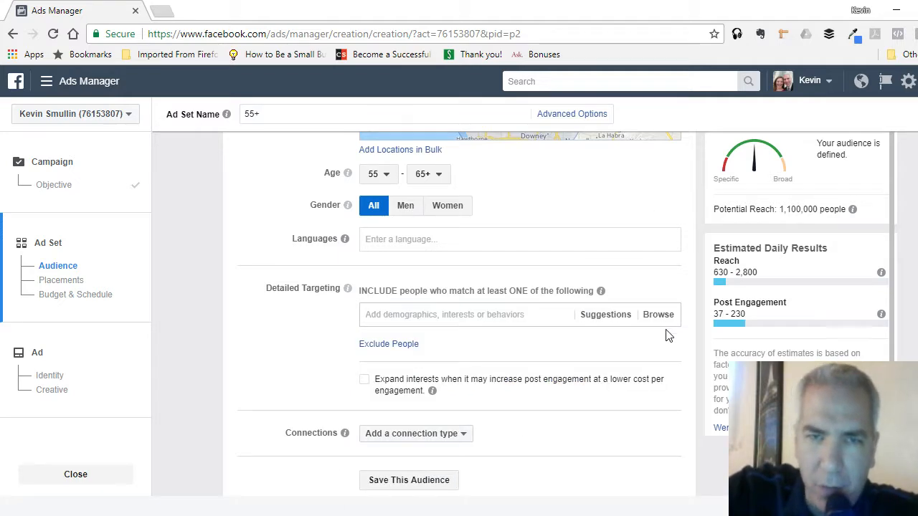
# - Add the Homeowners demographic under Home Ownership to the audience's detailed targeting
pyautogui.scroll(3, 695, 260)
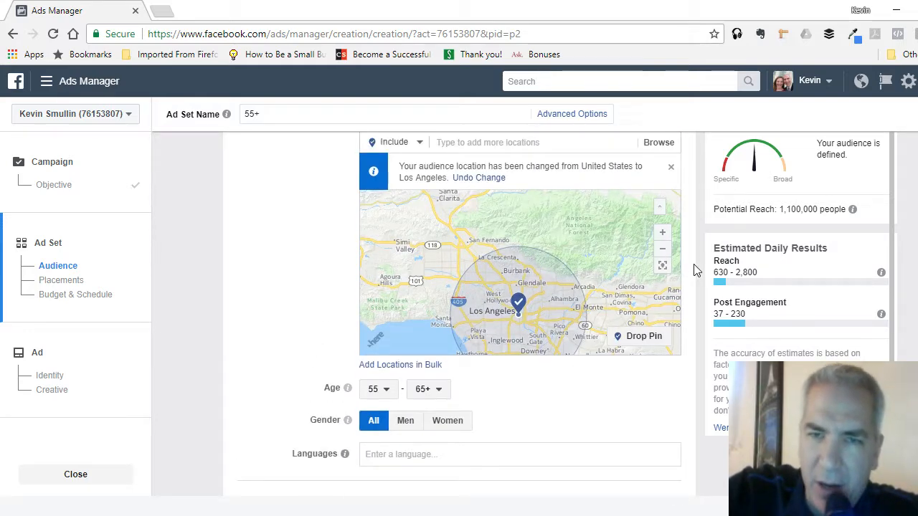
pyautogui.scroll(1, 690, 276)
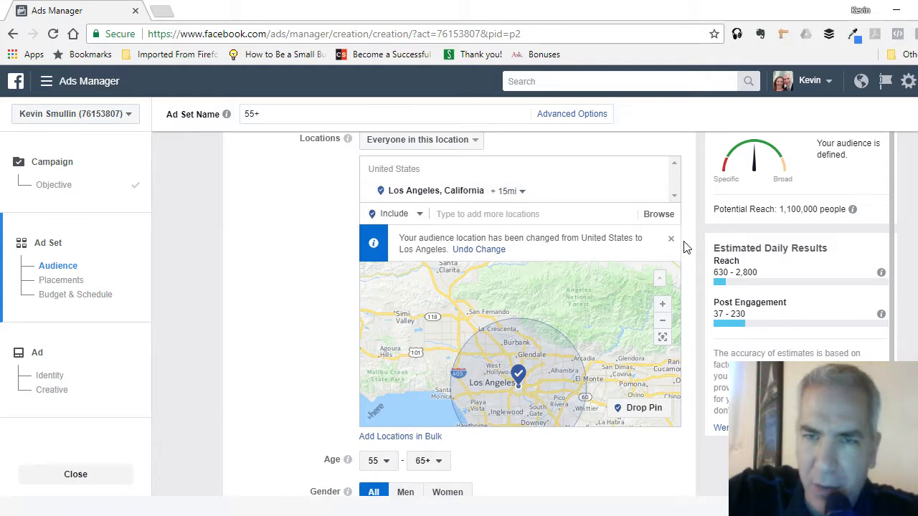
pyautogui.scroll(-4, 688, 254)
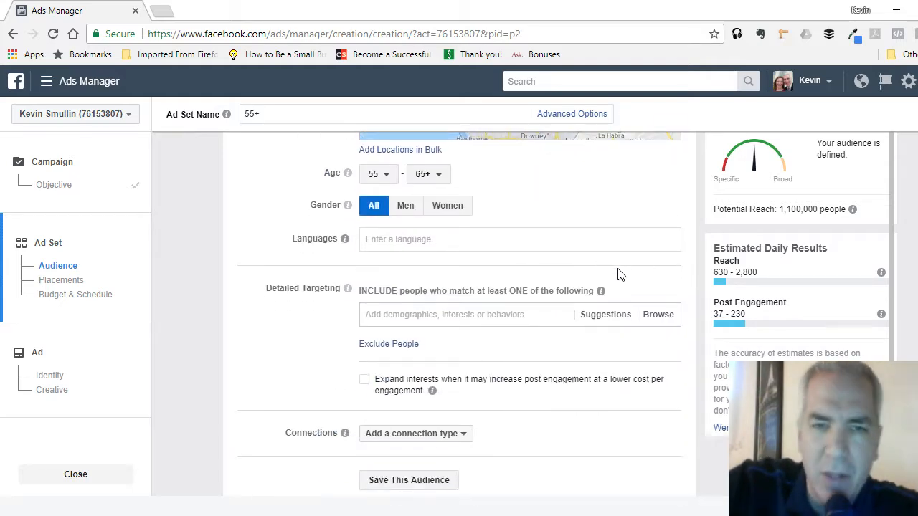
pyautogui.scroll(-2, 506, 222)
pyautogui.click(497, 175)
pyautogui.write('ho')
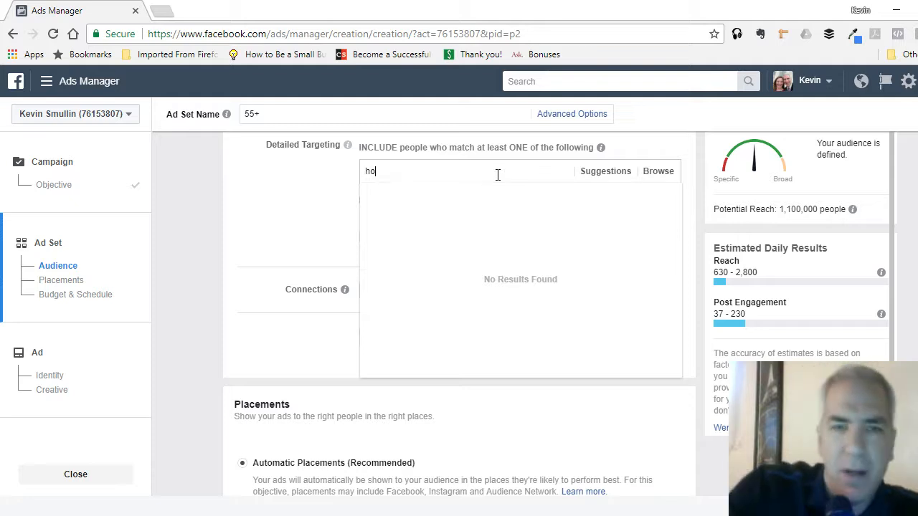
pyautogui.write('meow')
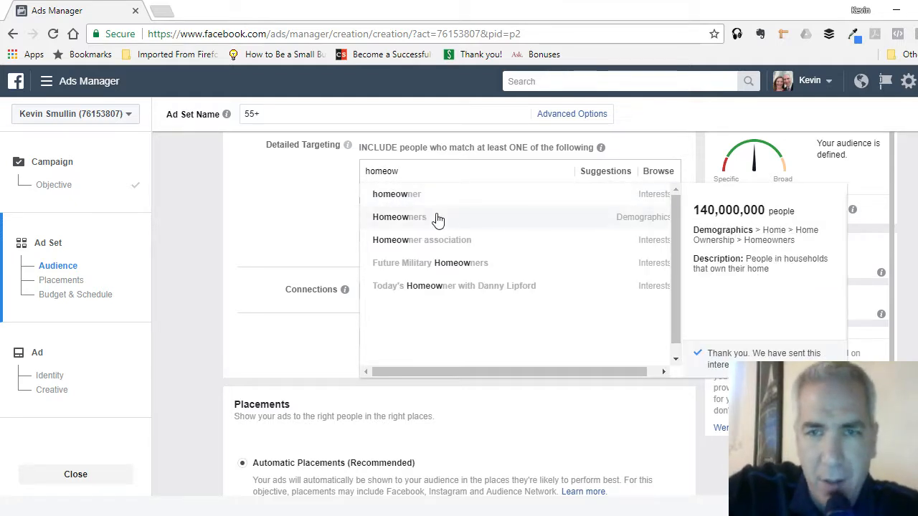
pyautogui.click(436, 218)
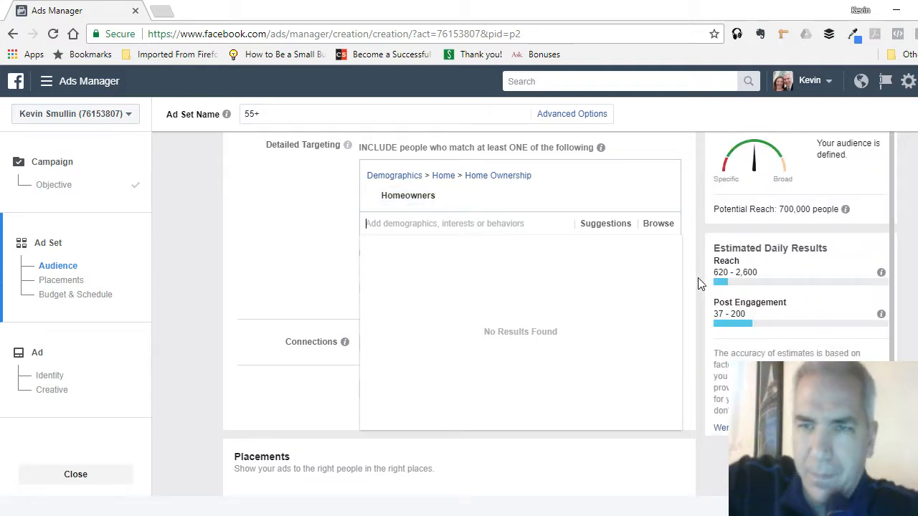
pyautogui.scroll(1, 699, 280)
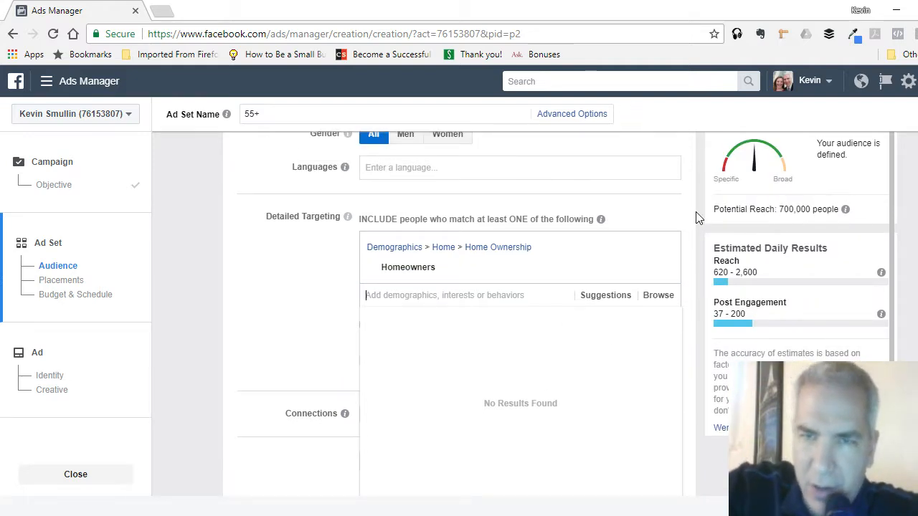
# - Add the Likely to move behavior under Residential profiles to the audience's detailed targeting
pyautogui.scroll(1, 538, 196)
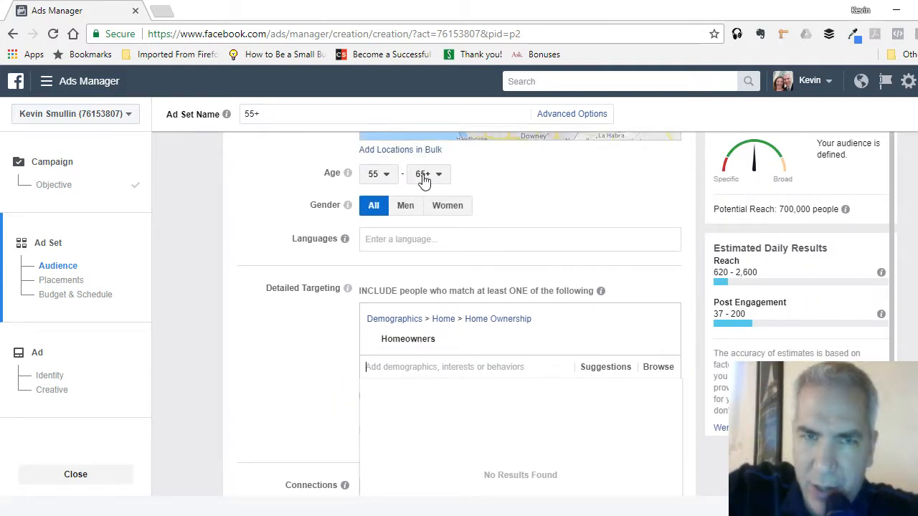
pyautogui.scroll(-1, 691, 204)
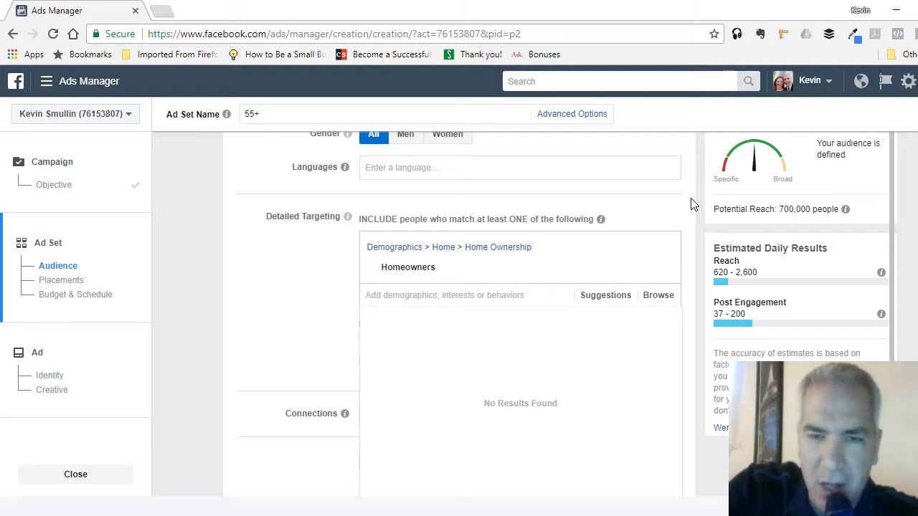
pyautogui.write('likely')
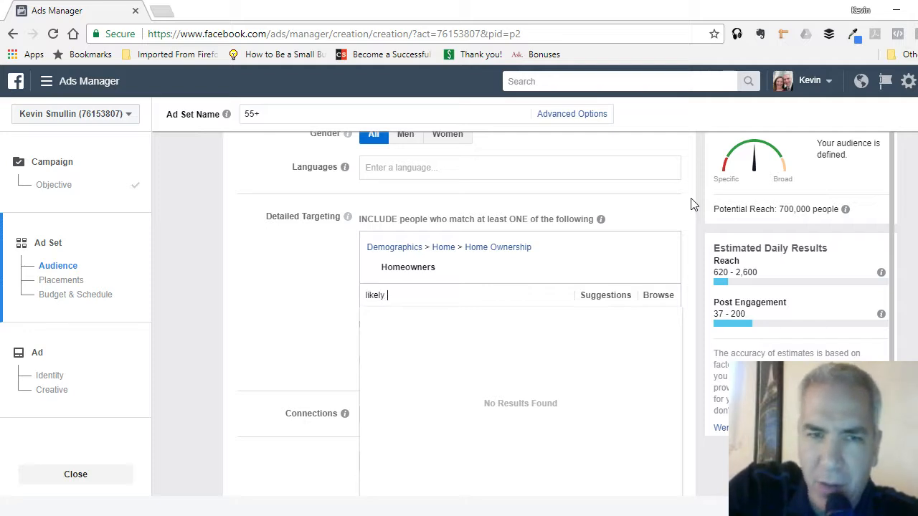
pyautogui.write(' to move')
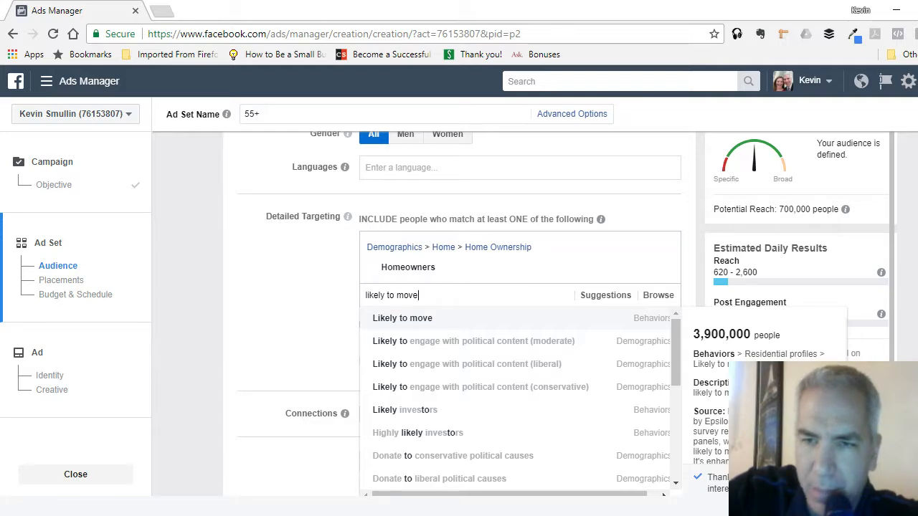
pyautogui.scroll(-1, 764, 394)
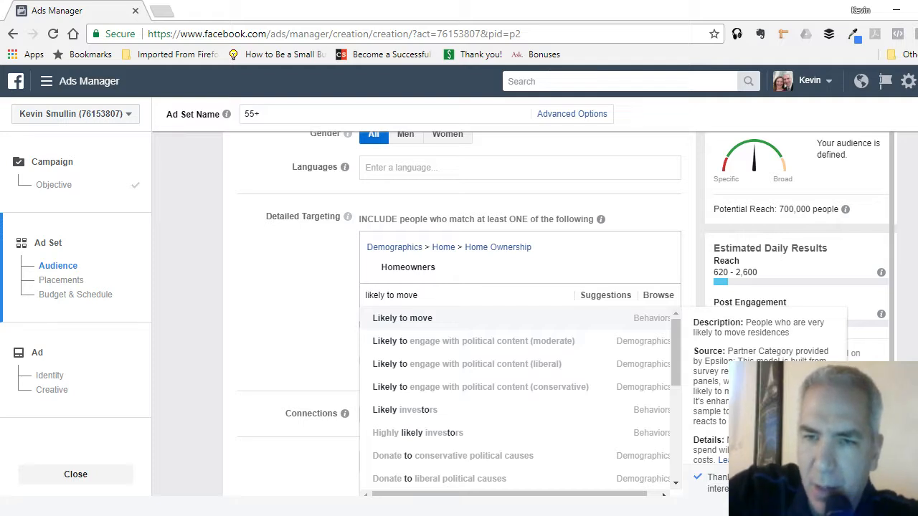
pyautogui.scroll(1, 764, 394)
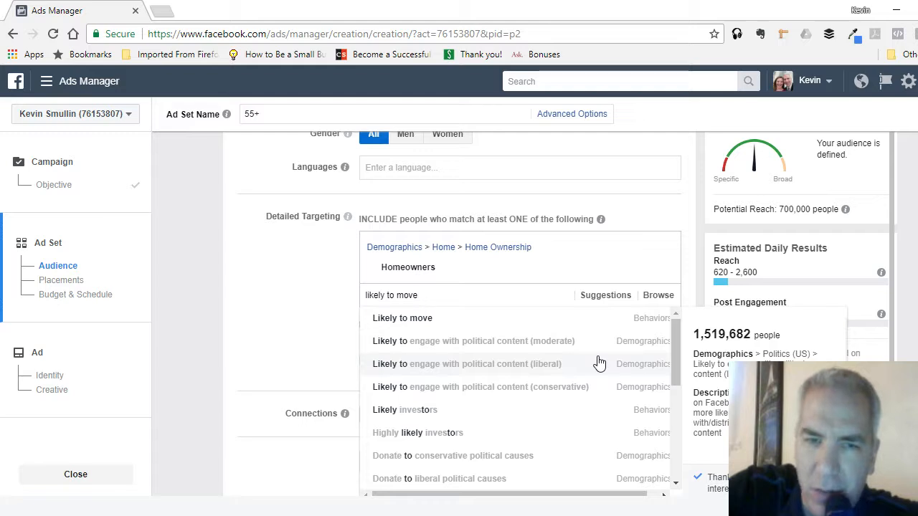
pyautogui.click(412, 320)
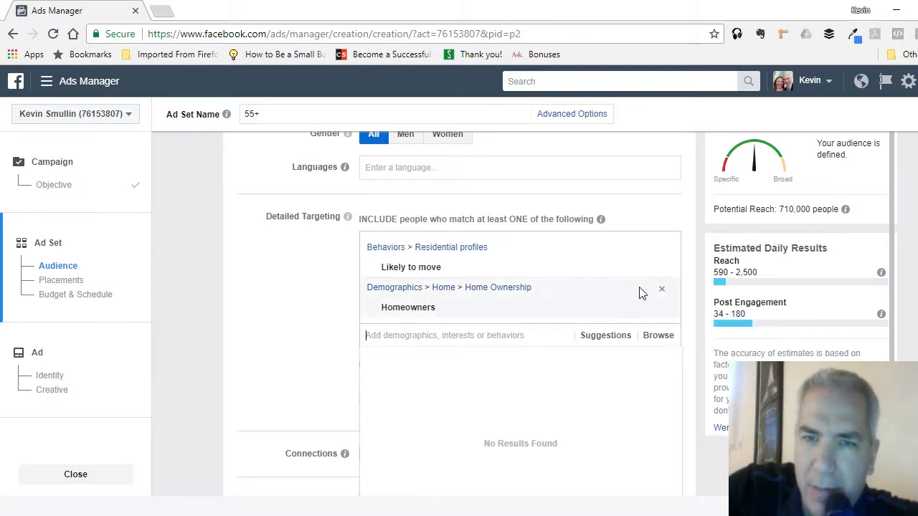
# - Remove the Homeowners demographic from the detailed targeting, and check the audience's potential reach against its age and location settings
pyautogui.click(660, 290)
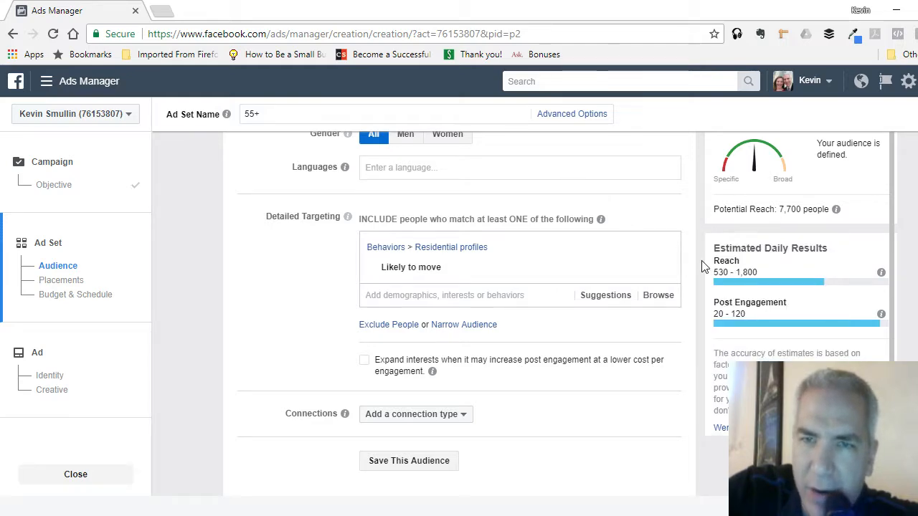
pyautogui.scroll(2, 703, 266)
pyautogui.moveTo(838, 212)
pyautogui.moveTo(835, 213); pyautogui.dragTo(787, 213)
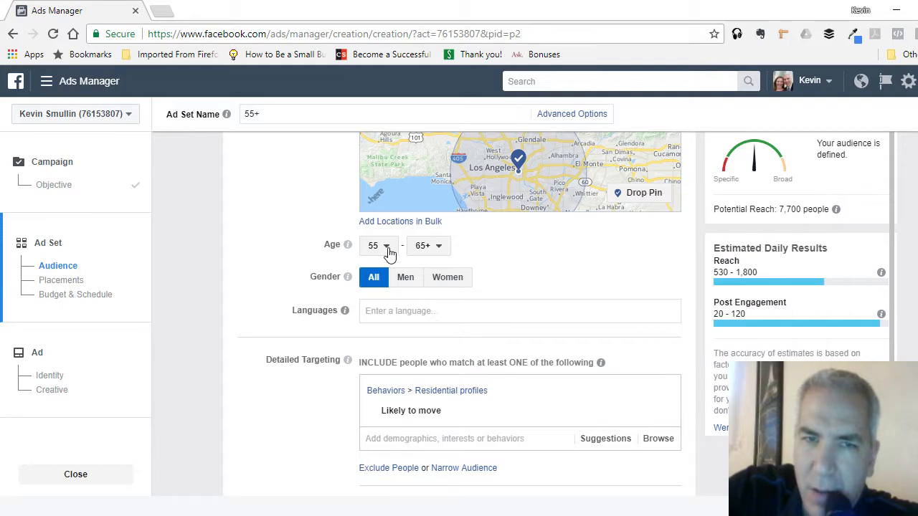
pyautogui.scroll(4, 528, 227)
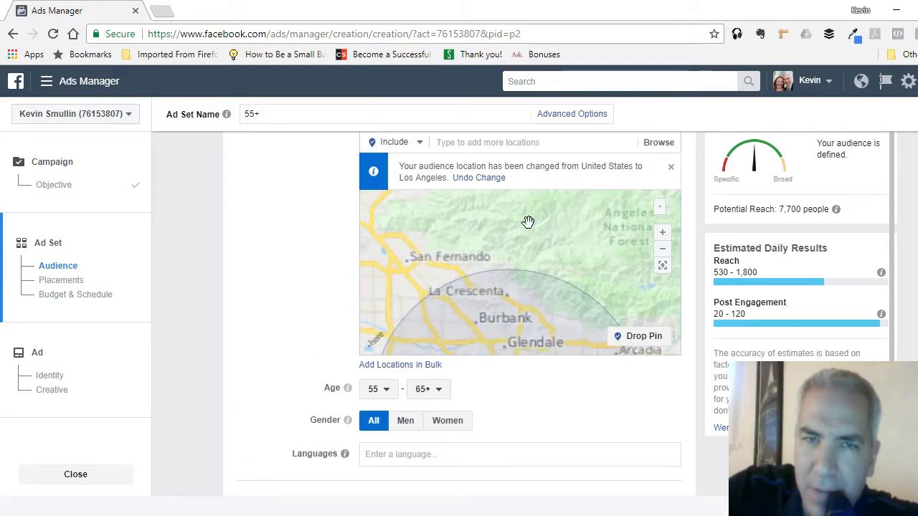
pyautogui.scroll(-2, 528, 222)
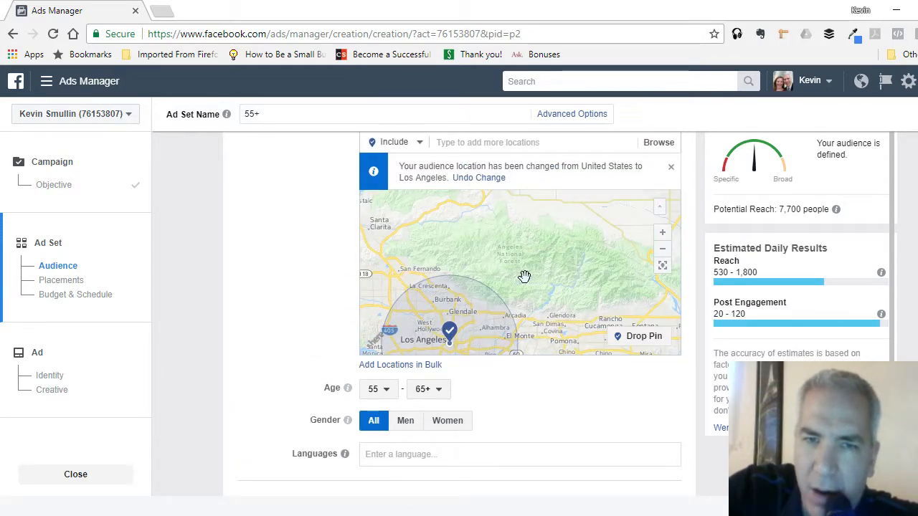
pyautogui.moveTo(524, 276); pyautogui.dragTo(567, 235)
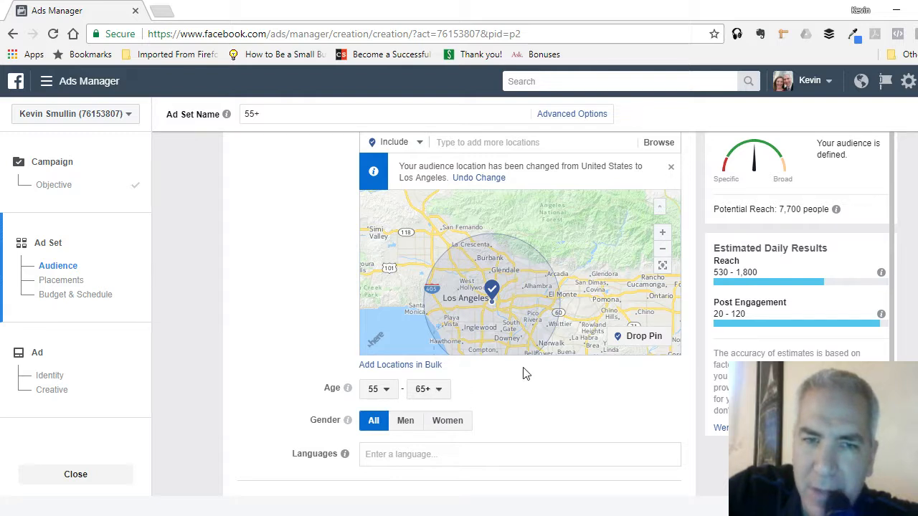
pyautogui.scroll(-2, 673, 365)
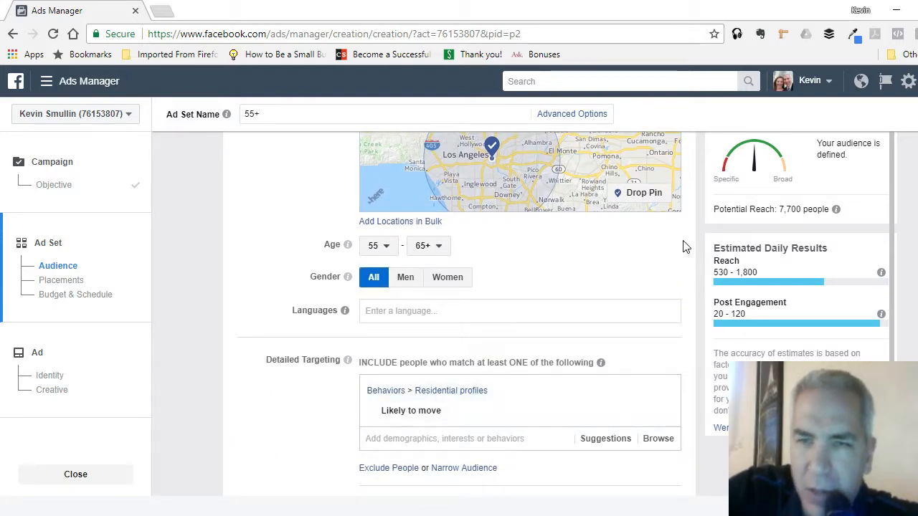
pyautogui.scroll(-1, 684, 247)
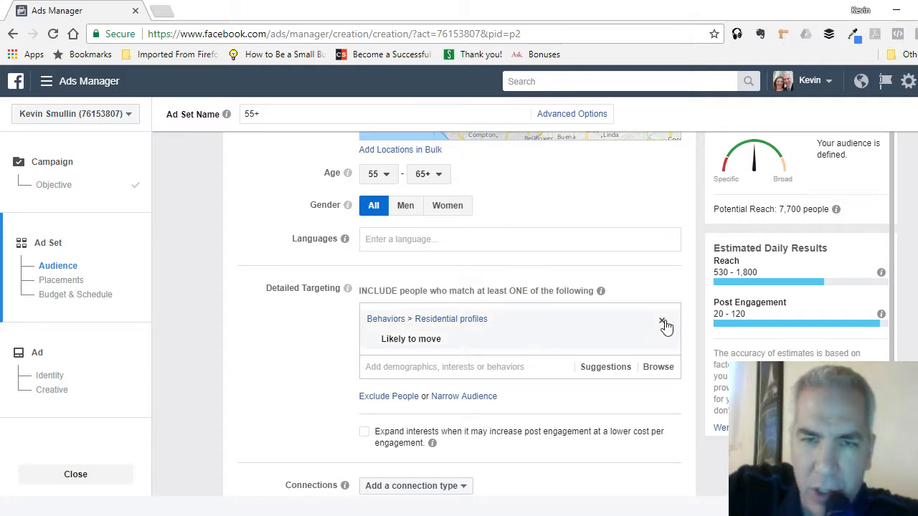
# - Remove the Likely to move behavior and search the detailed targeting options for investing
pyautogui.click(662, 322)
pyautogui.click(511, 314)
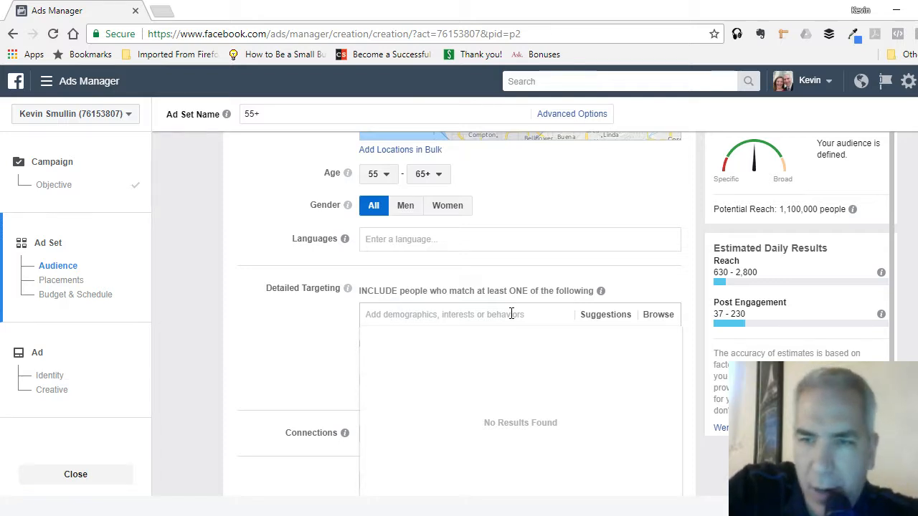
pyautogui.write('investor')
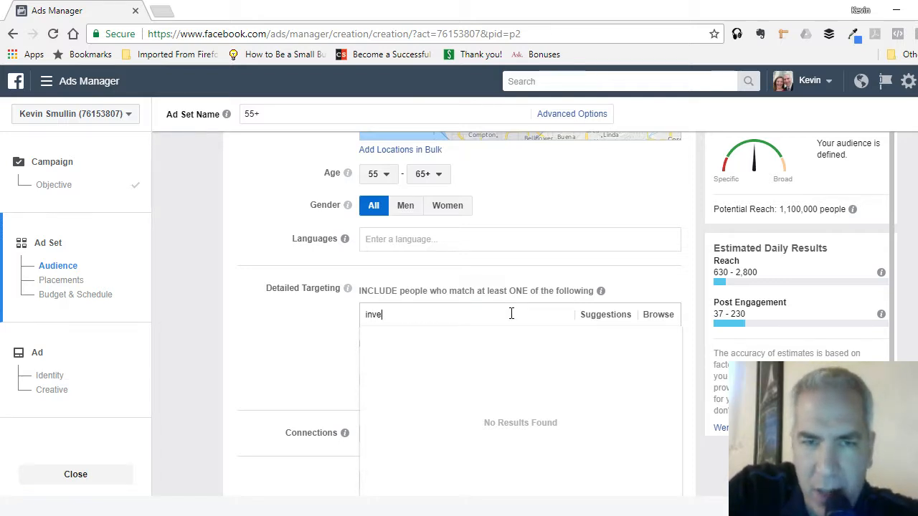
pyautogui.press('BackSpace')
pyautogui.press('BackSpace')
pyautogui.write('in')
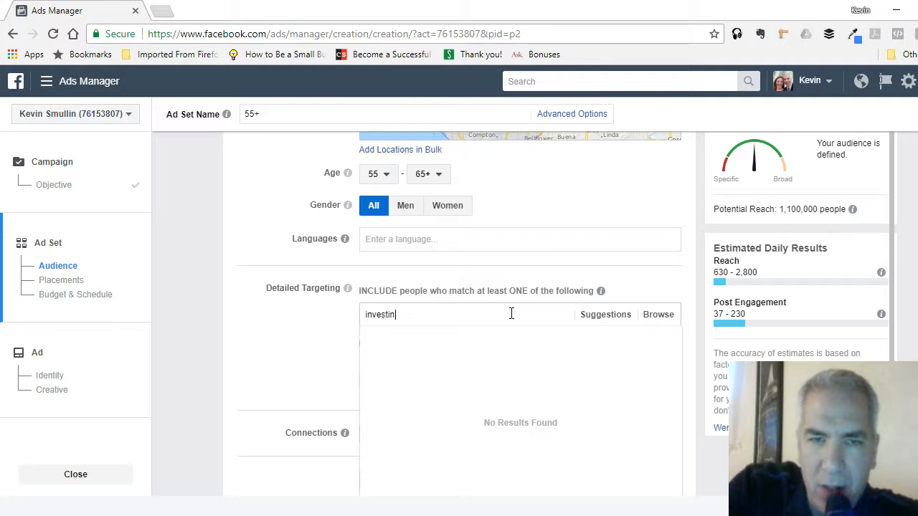
pyautogui.write('g')
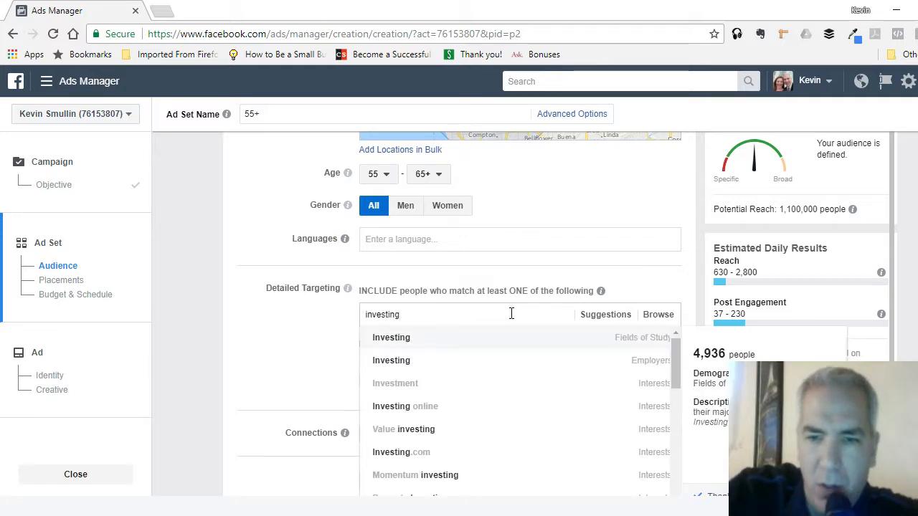
# - Add the Real estate investing interest to the detailed targeting and check the potential reach
pyautogui.press('BackSpace')
pyautogui.press('BackSpace')
pyautogui.press('BackSpace')
pyautogui.press('BackSpace')
pyautogui.press('BackSpace')
pyautogui.press('BackSpace')
pyautogui.press('BackSpace')
pyautogui.press('BackSpace')
pyautogui.press('BackSpace')
pyautogui.write('real estate inve')
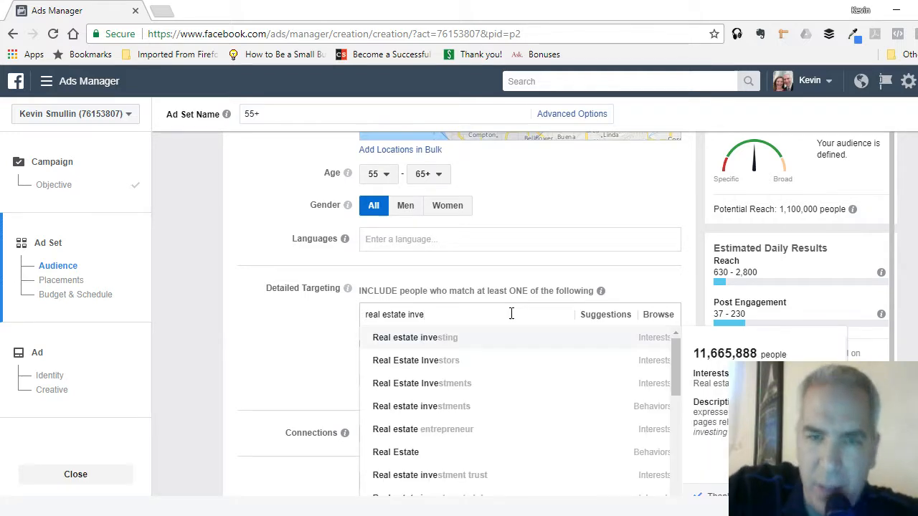
pyautogui.click(425, 338)
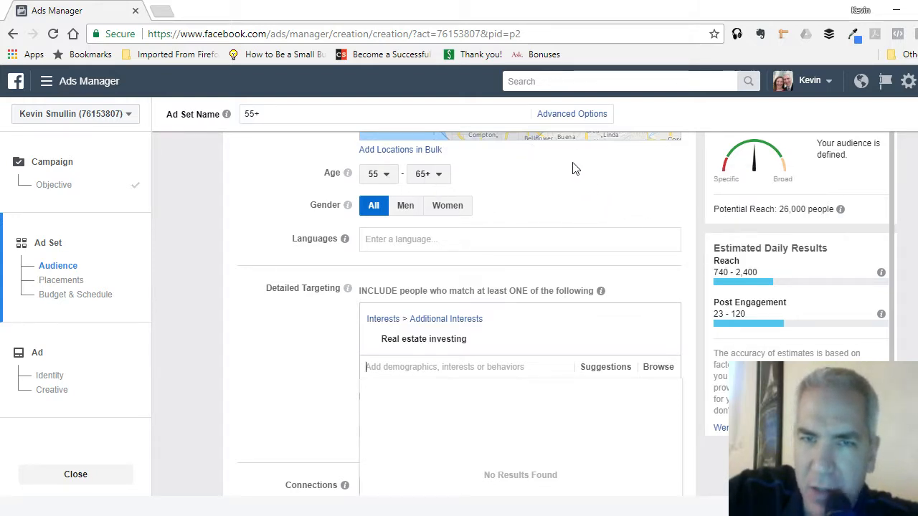
pyautogui.doubleClick(787, 209)
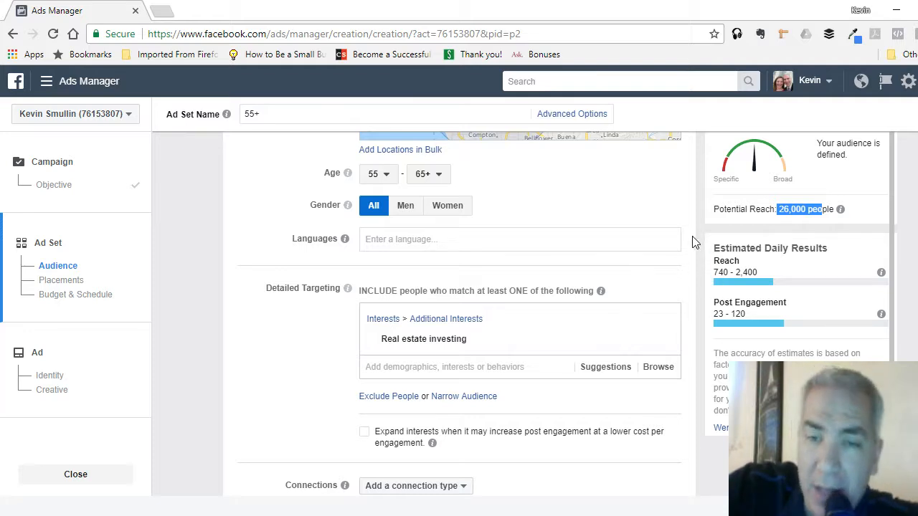
# - Replace the Real estate investing interest with the $125,000 - $149,999 income demographic and check the potential reach
pyautogui.click(661, 323)
pyautogui.click(488, 314)
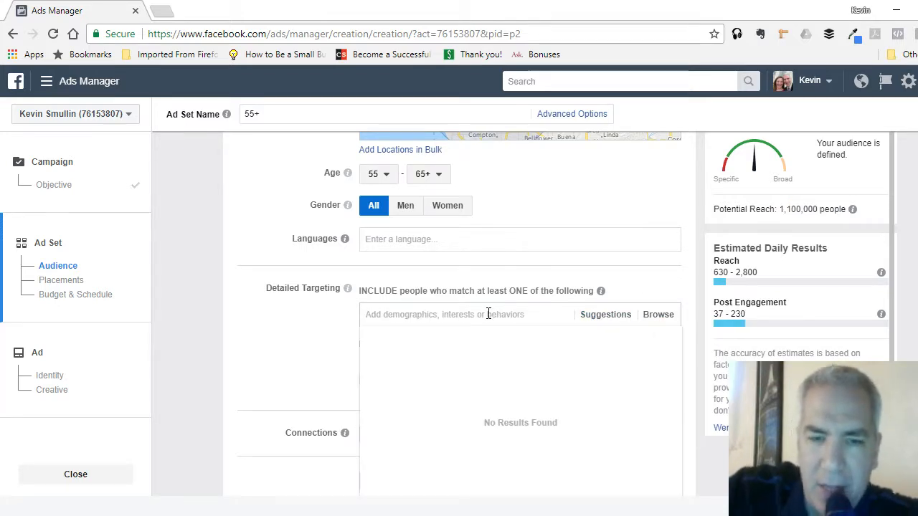
pyautogui.write('income')
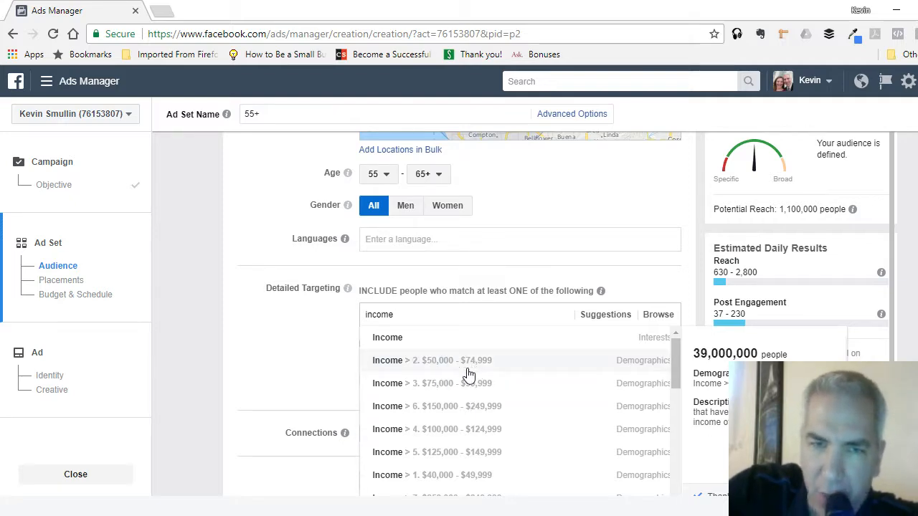
pyautogui.scroll(-1, 511, 370)
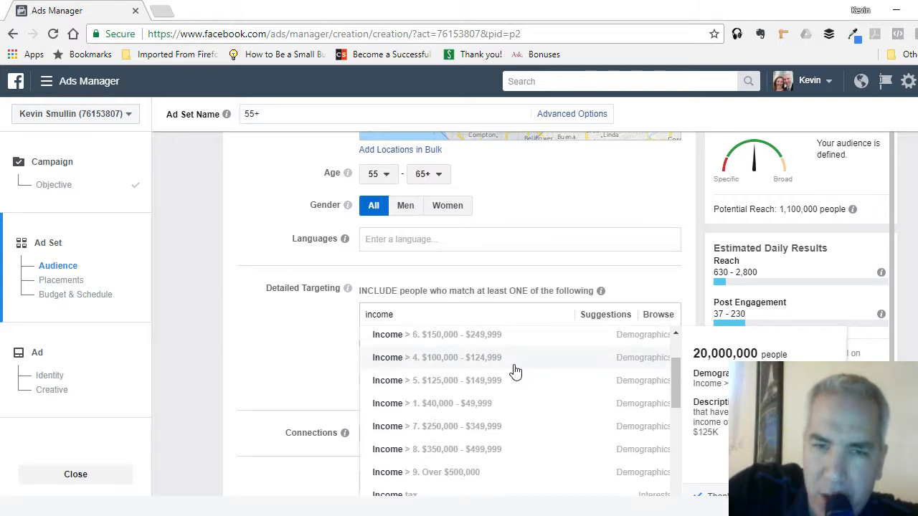
pyautogui.click(476, 387)
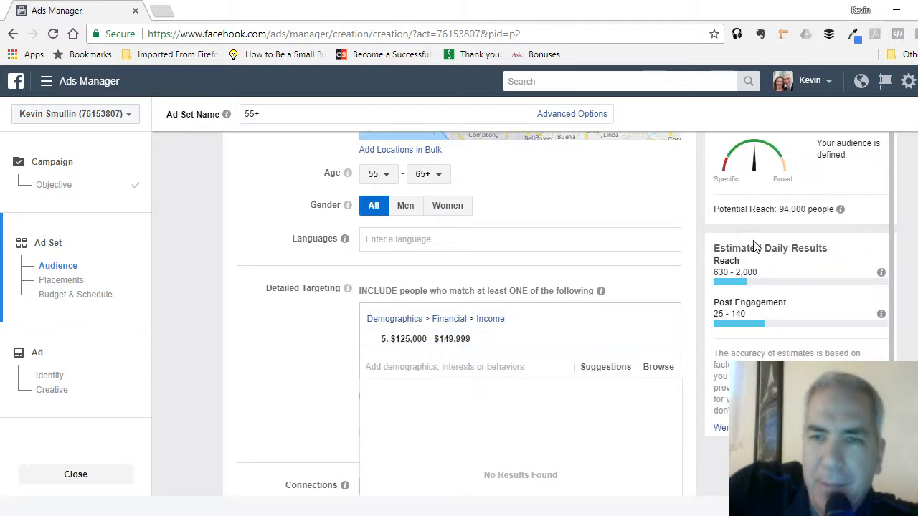
pyautogui.moveTo(776, 209)
pyautogui.mouseDown()
pyautogui.moveTo(799, 209)
pyautogui.moveTo(789, 208)
pyautogui.mouseUp()
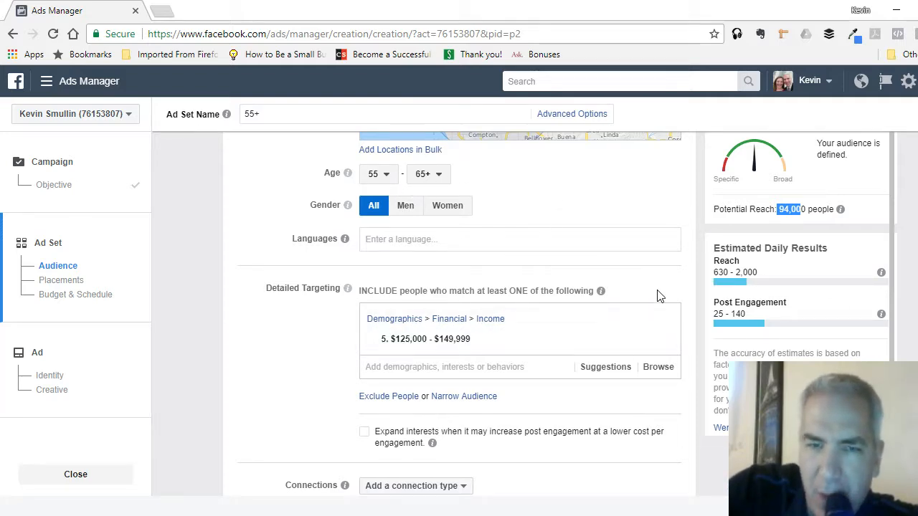
# - Add the $500,000 - $699,999 home value demographic to the audience's detailed targeting
pyautogui.click(507, 365)
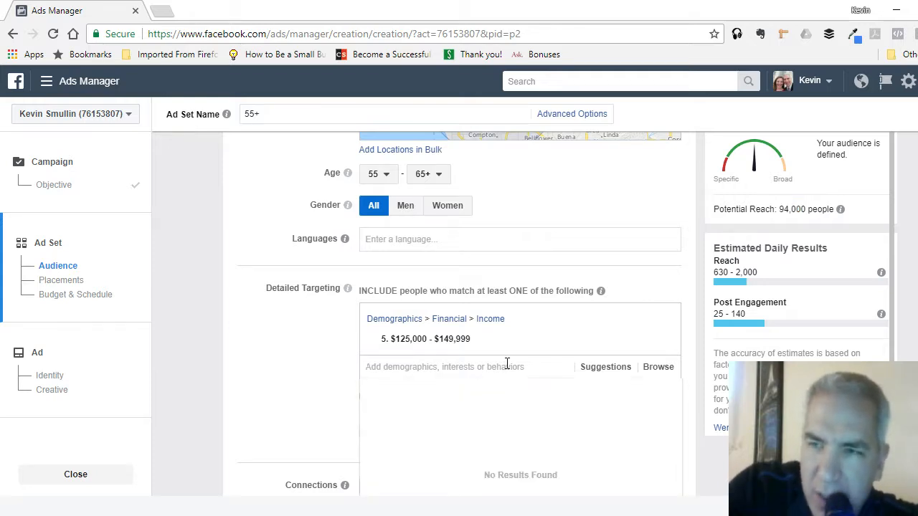
pyautogui.write('in')
pyautogui.press('BackSpace')
pyautogui.press('BackSpace')
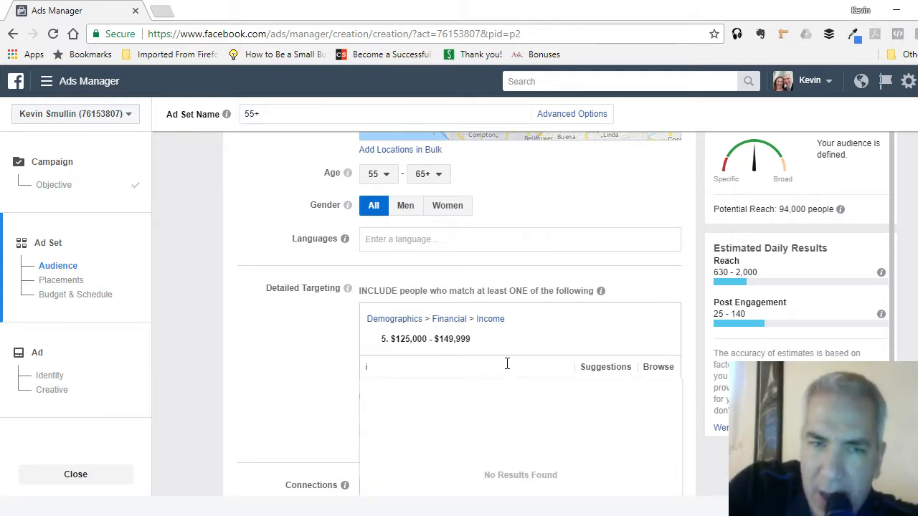
pyautogui.write('home value')
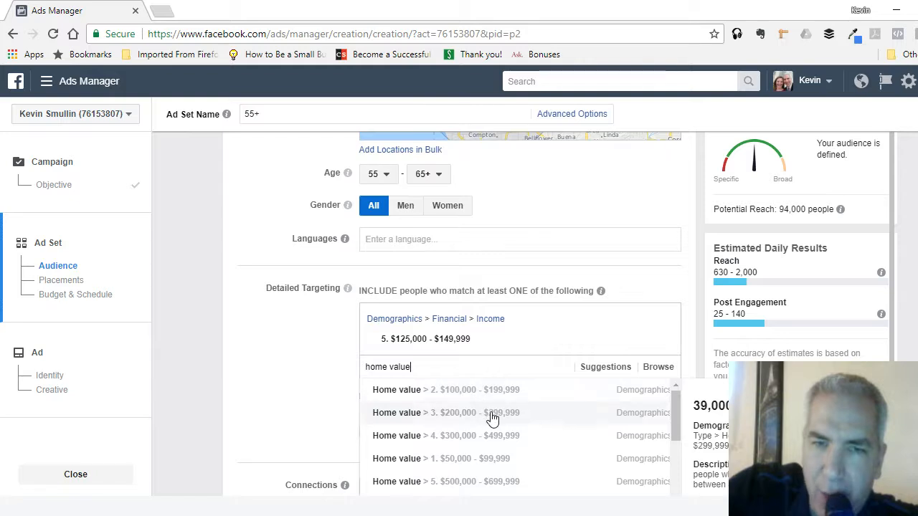
pyautogui.scroll(-1, 492, 416)
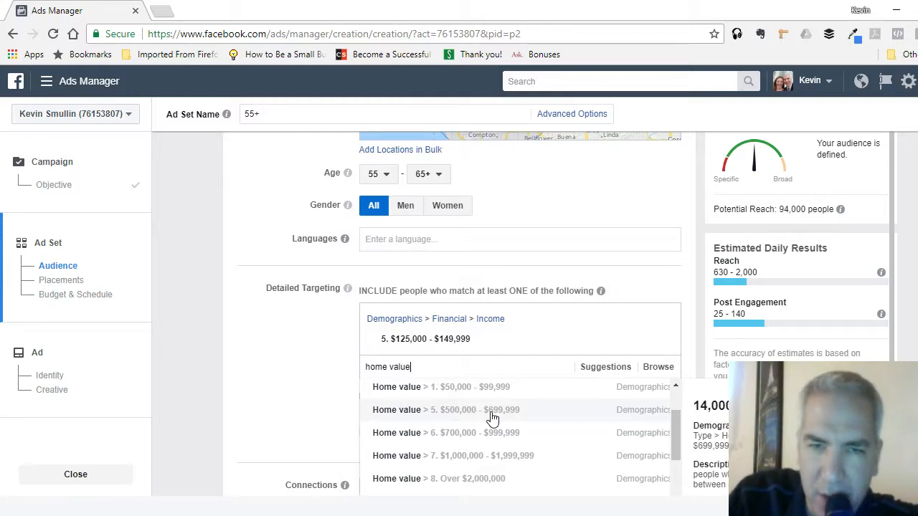
pyautogui.scroll(2, 493, 415)
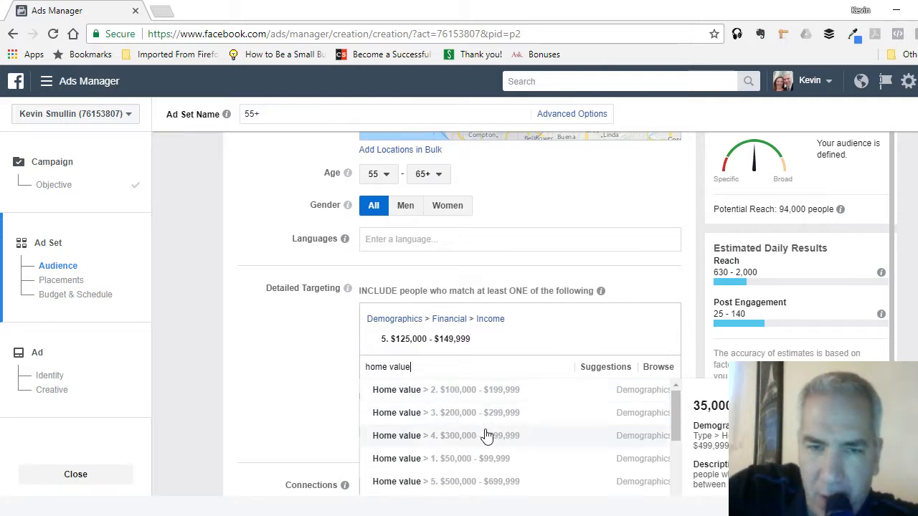
pyautogui.click(459, 481)
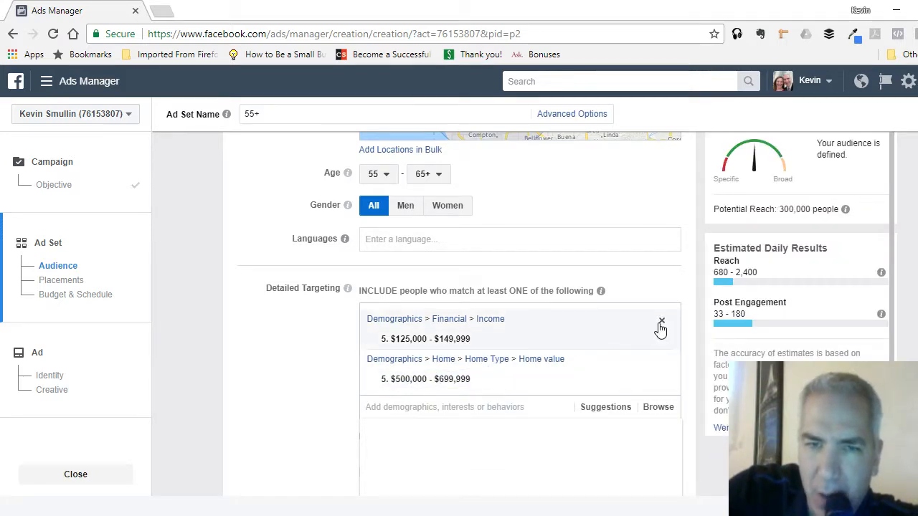
# - Remove the income and home value demographics from the audience's detailed targeting
pyautogui.click(660, 322)
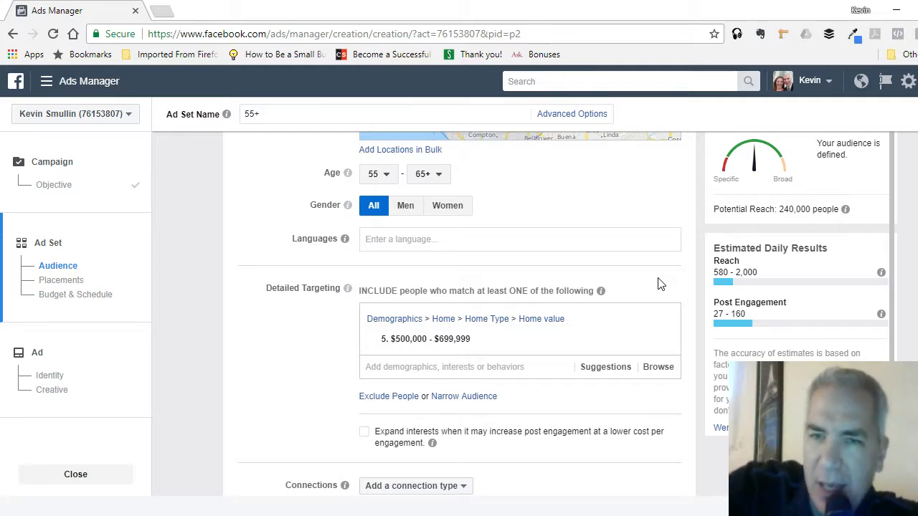
pyautogui.click(663, 322)
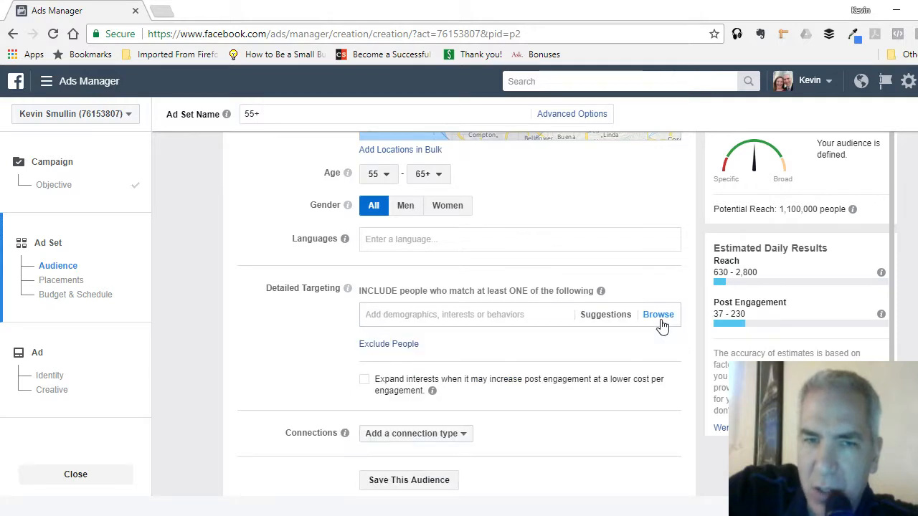
pyautogui.click(612, 321)
pyautogui.click(613, 321)
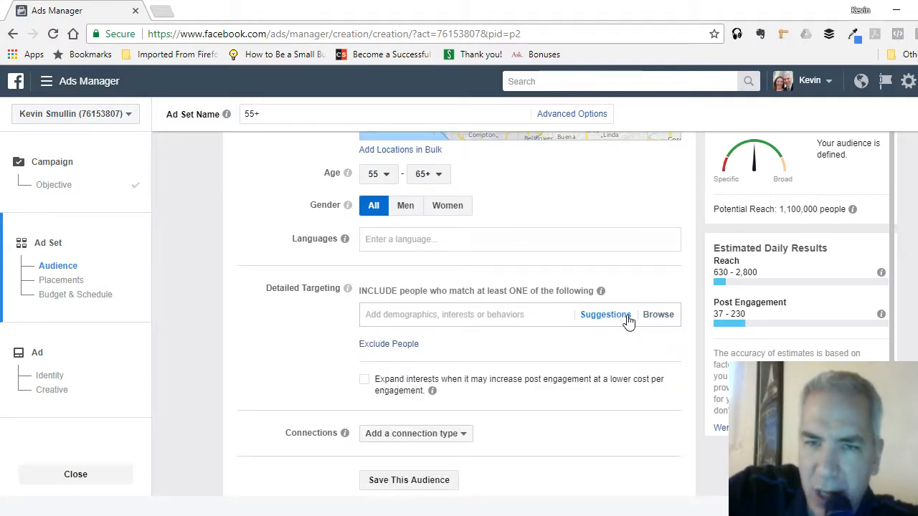
# - Browse the Home demographics in detailed targeting and examine the Home Ownership options
pyautogui.click(656, 319)
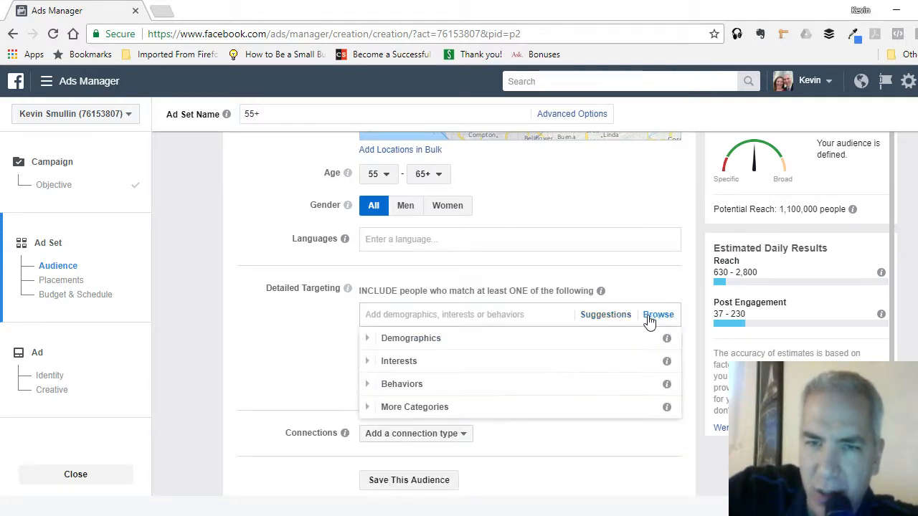
pyautogui.click(413, 344)
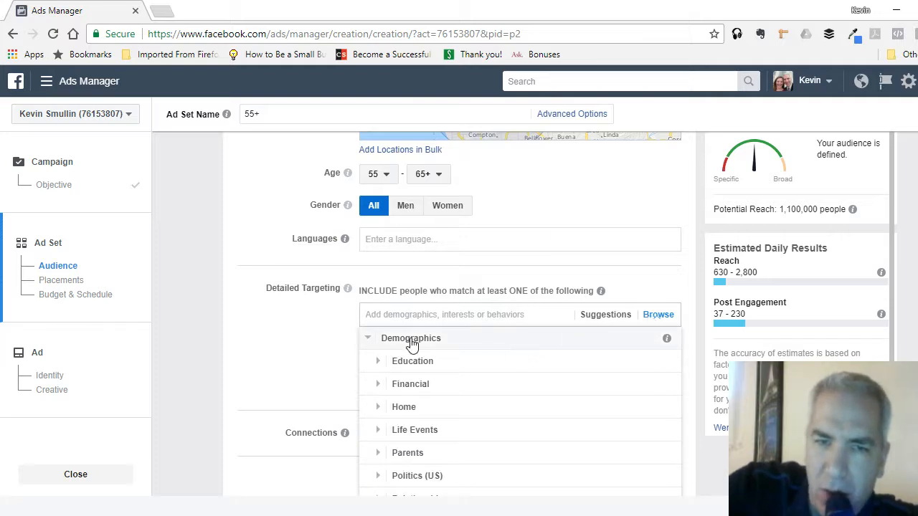
pyautogui.click(410, 408)
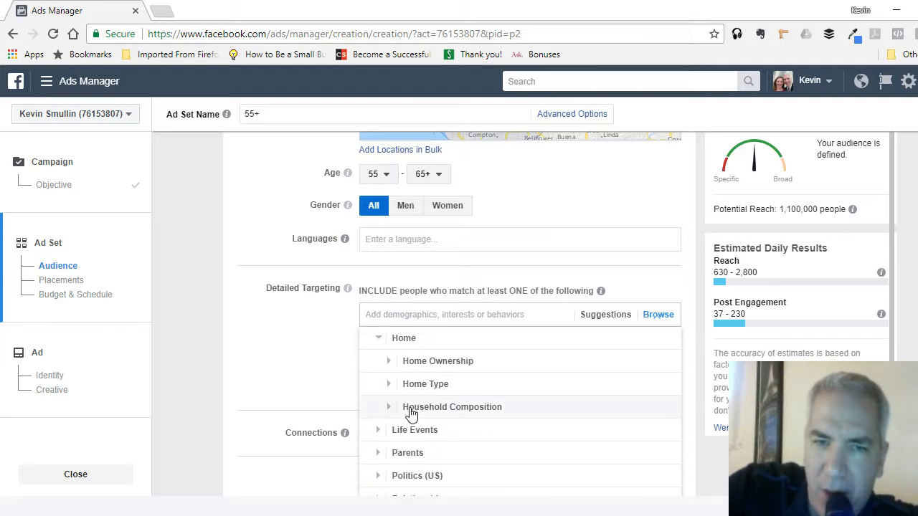
pyautogui.click(457, 362)
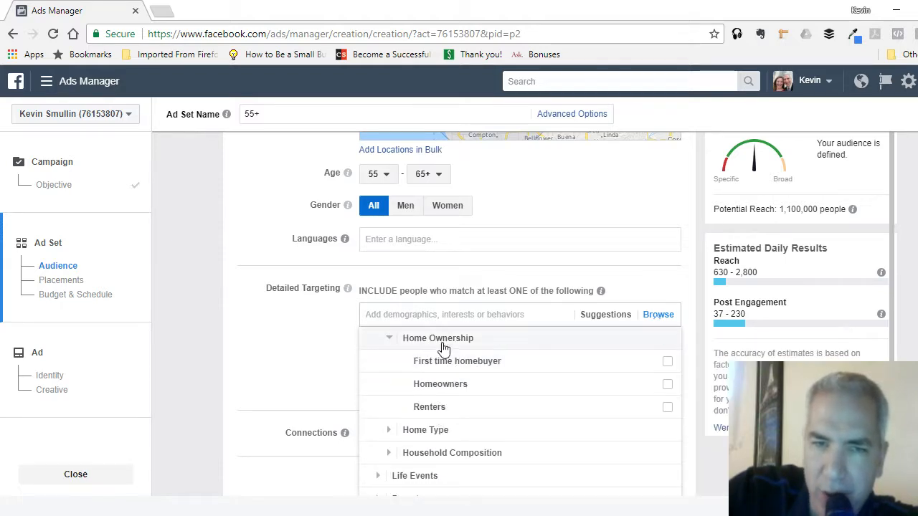
pyautogui.click(405, 342)
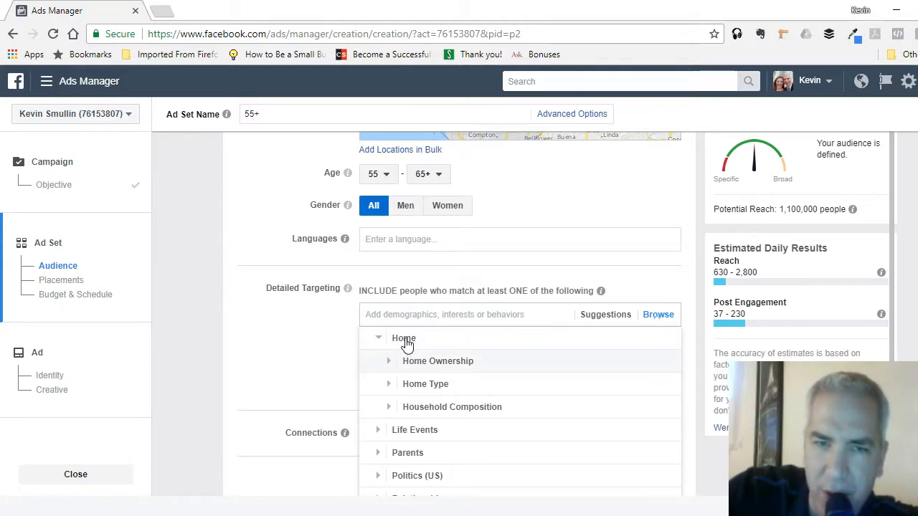
# - Look through the Life Events demographics in detailed targeting, from Anniversary to Recently moved, and collapse the category again
pyautogui.click(415, 430)
pyautogui.scroll(-1, 502, 399)
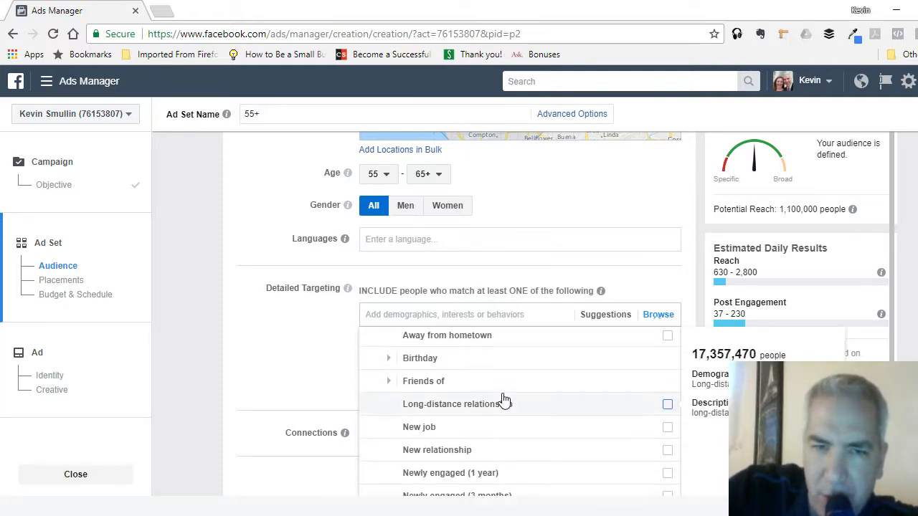
pyautogui.scroll(-1, 504, 399)
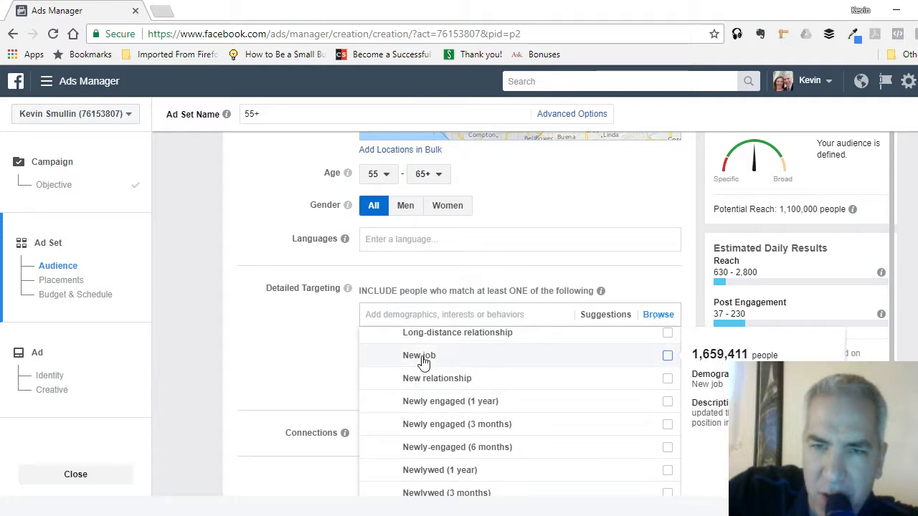
pyautogui.scroll(-2, 564, 366)
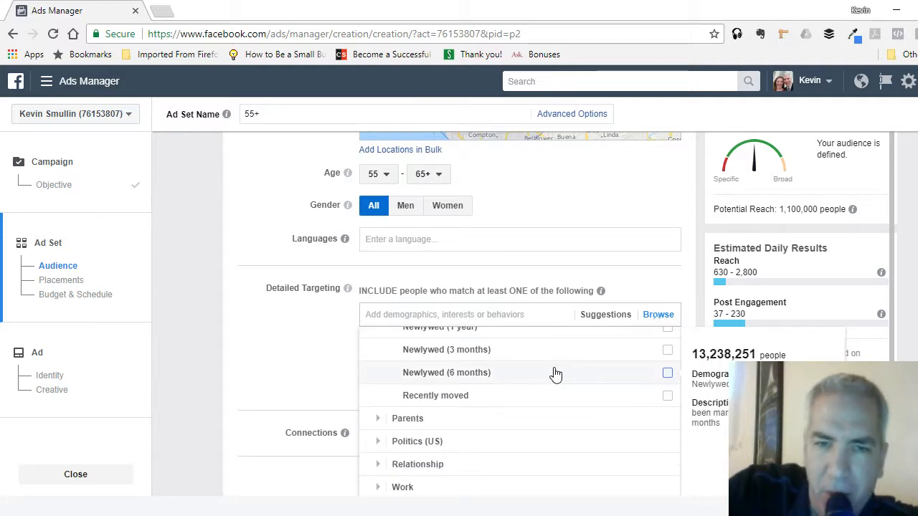
pyautogui.scroll(3, 531, 406)
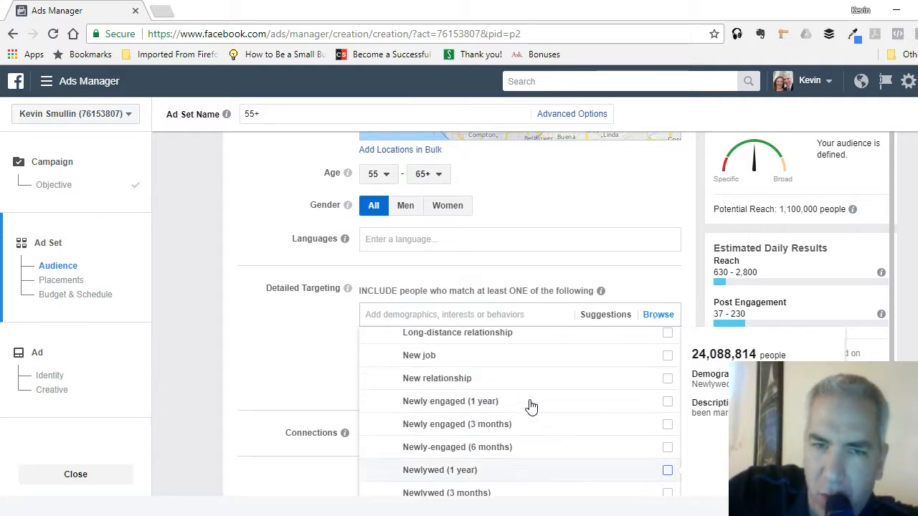
pyautogui.scroll(2, 530, 406)
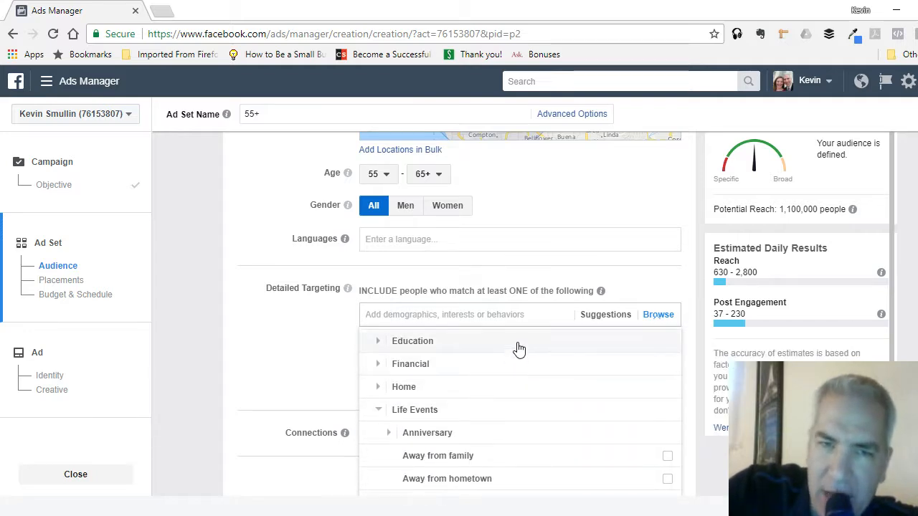
pyautogui.click(378, 410)
pyautogui.scroll(1, 375, 414)
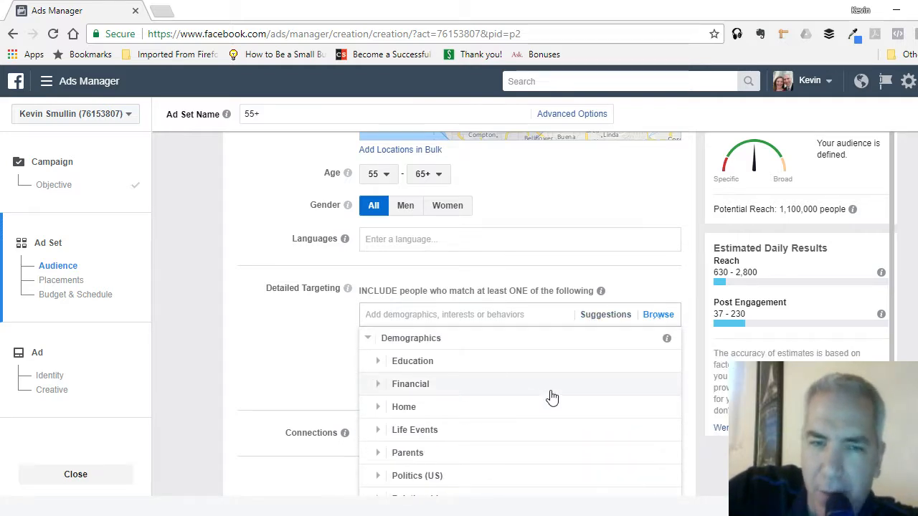